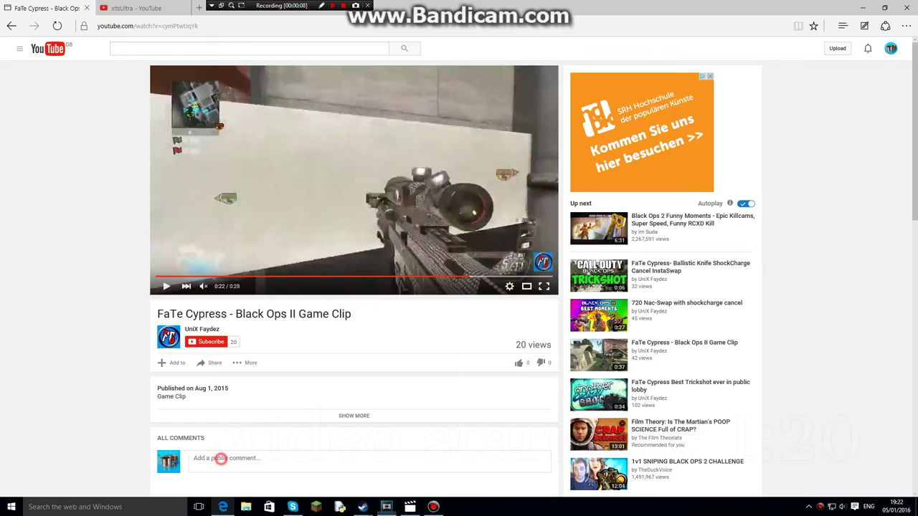
Search YouTube for "uncopyrighted sounds#" and open the NoCopyrightSounds channel's list of videos
left_click(327, 50)
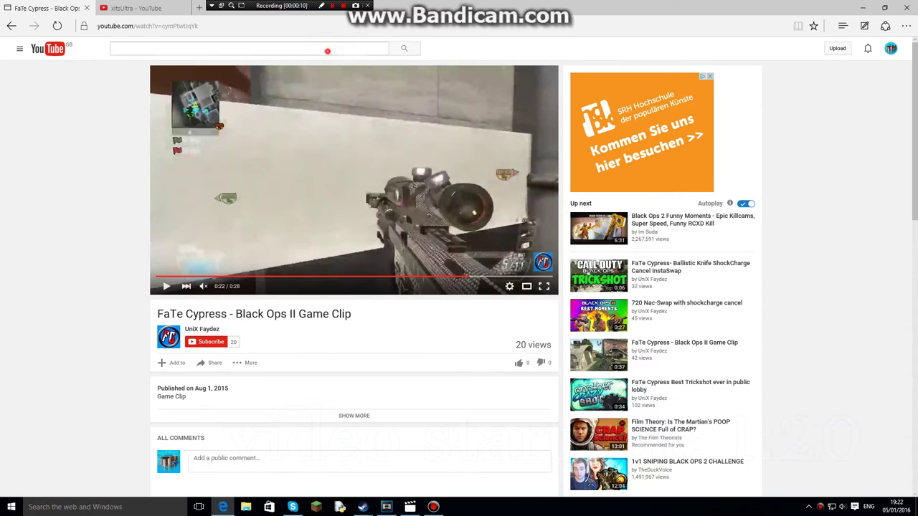
type("uncopy")
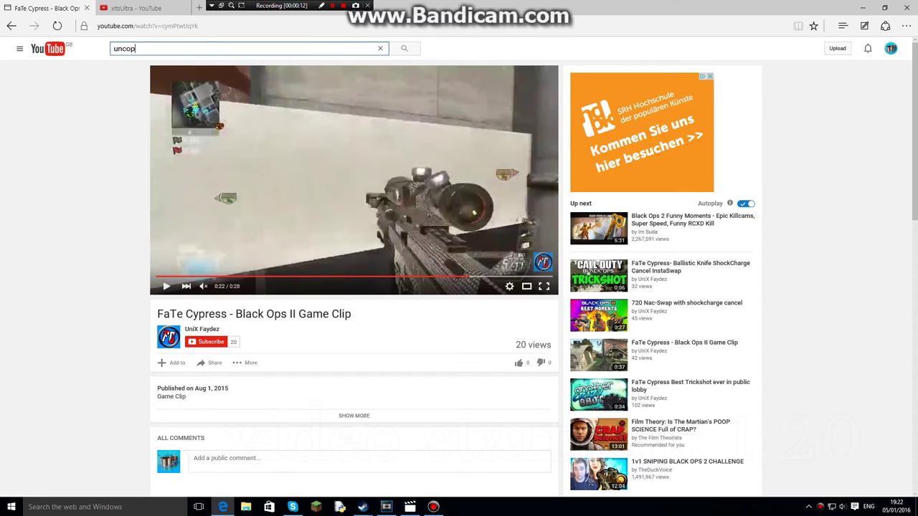
type("righted sounds#")
key("Return")
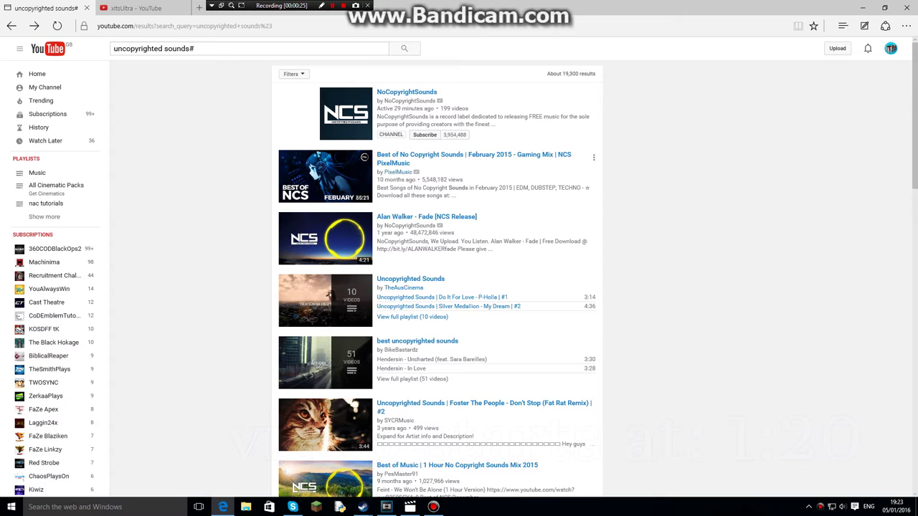
left_click(409, 101)
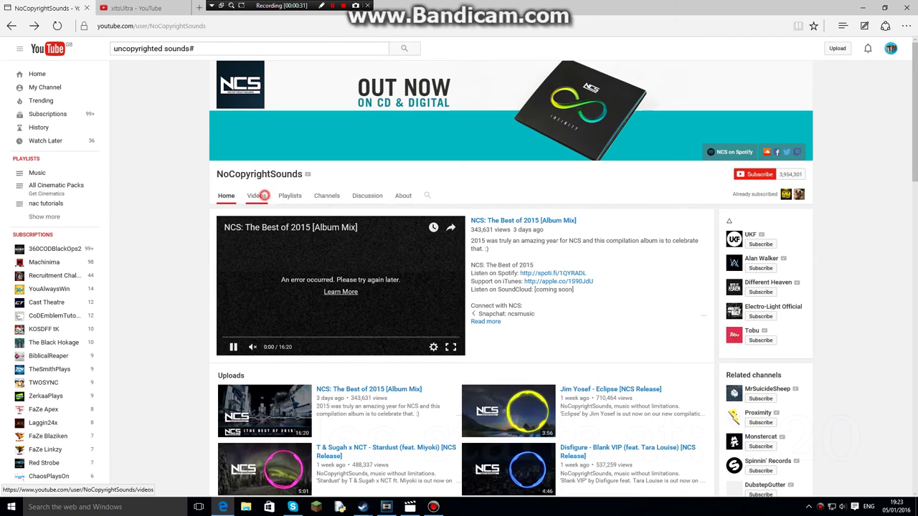
left_click(256, 195)
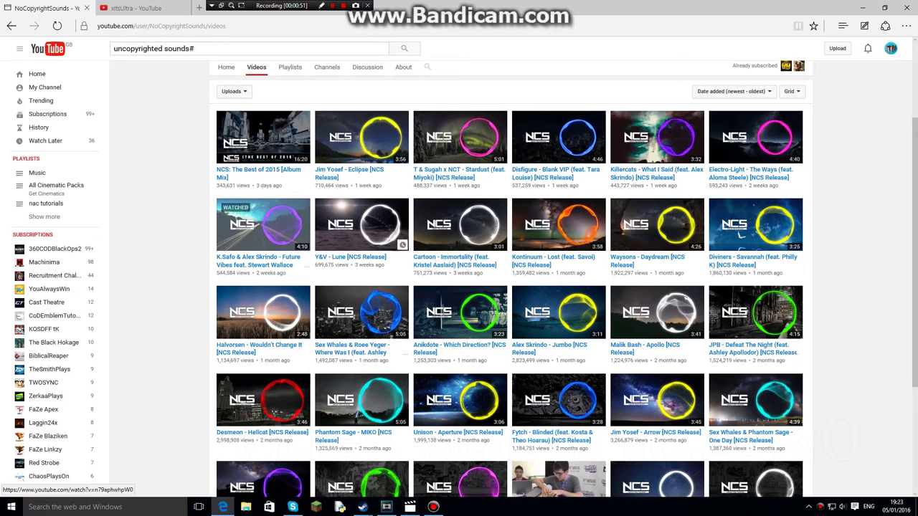
Search the web in a new tab for images of "walpaper" and open the sunset-over-the-sea picture
left_click(200, 8)
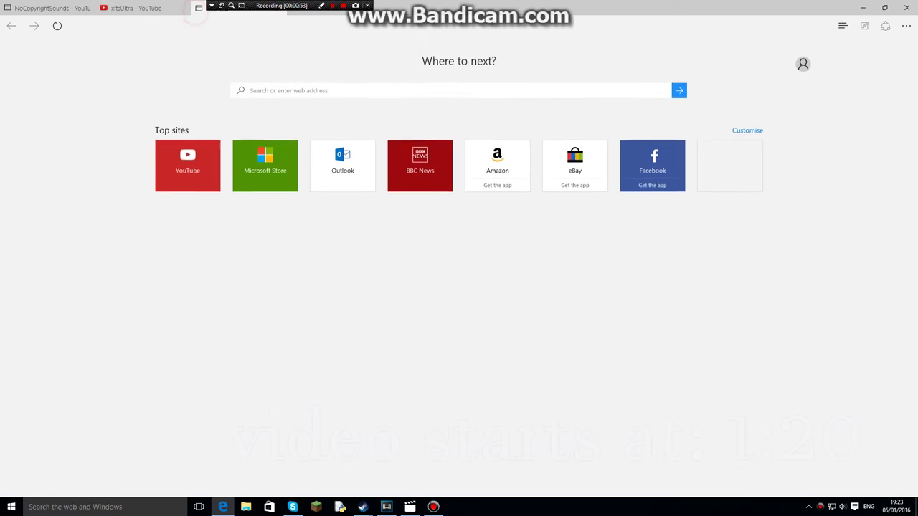
type("walpaper")
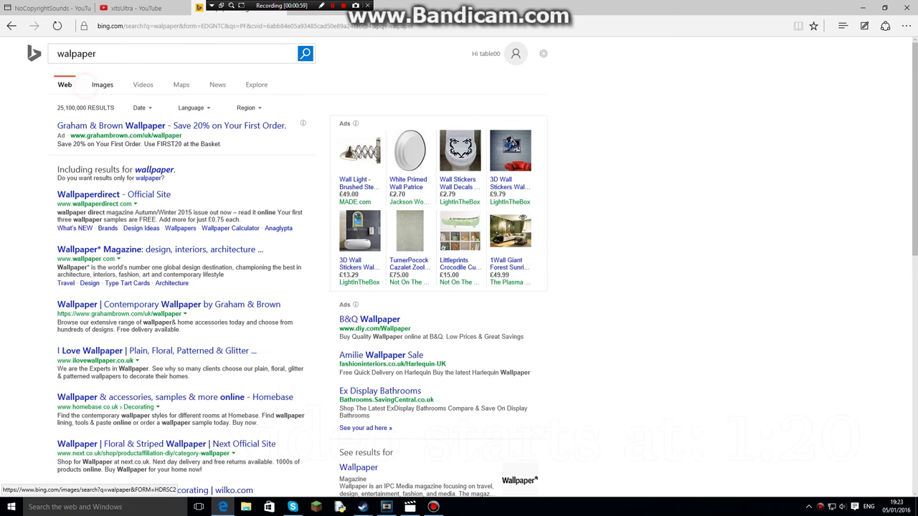
left_click(102, 84)
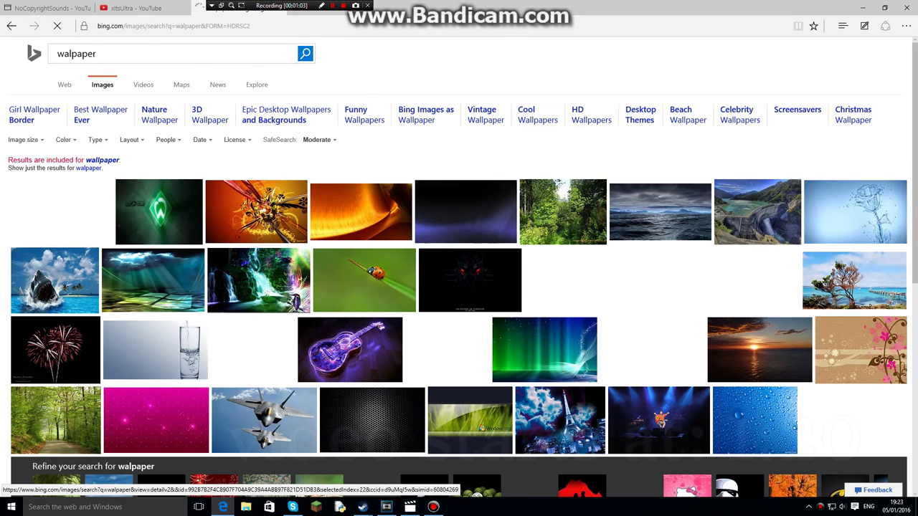
scroll(470, 420, "down", 1)
scroll(760, 216, "down", 1)
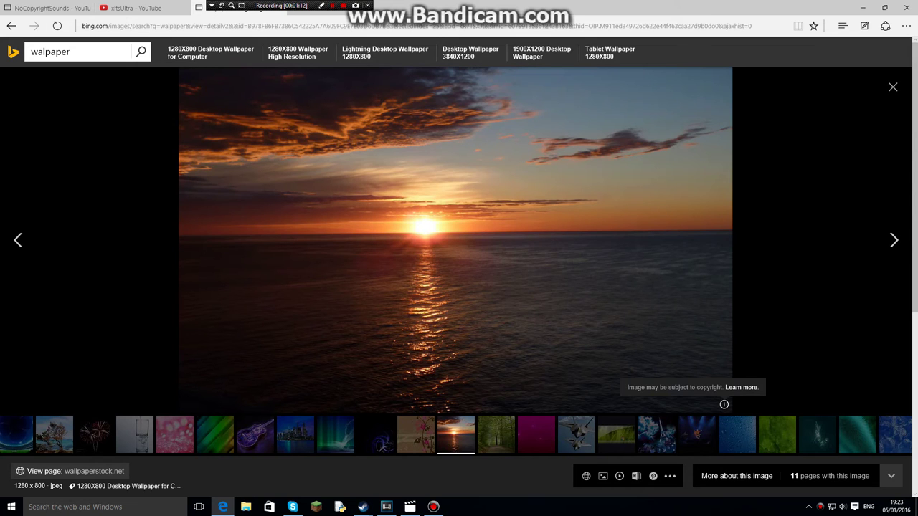
Save the sunset picture to the Pictures folder as the JPEG file ws_Mallorca_1280x800
right_click(476, 207)
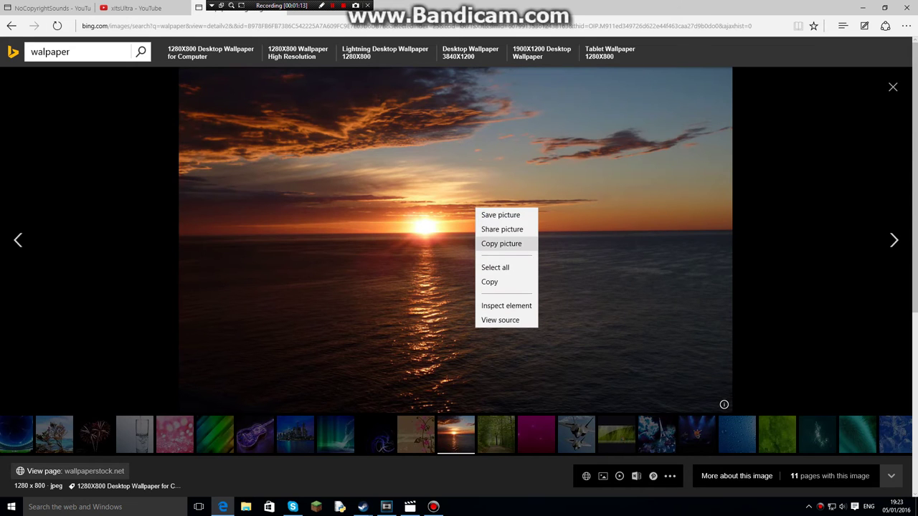
left_click(500, 214)
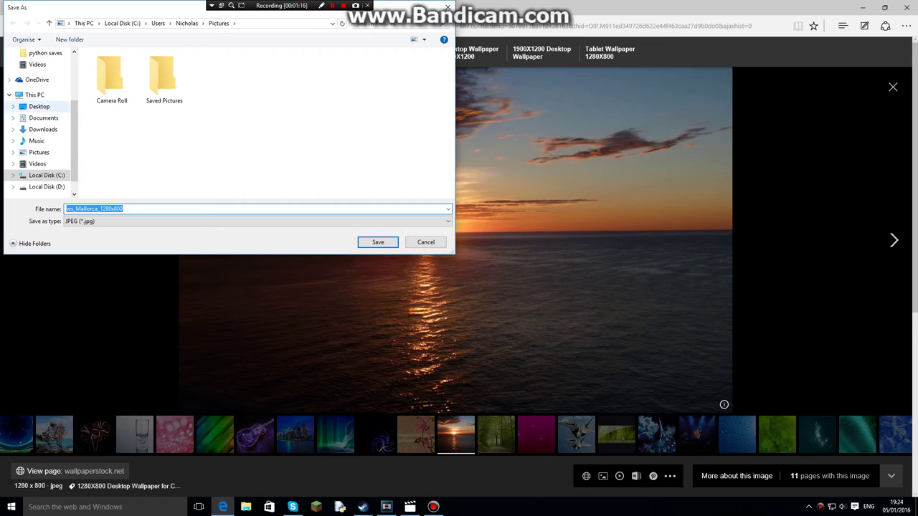
left_click(35, 153)
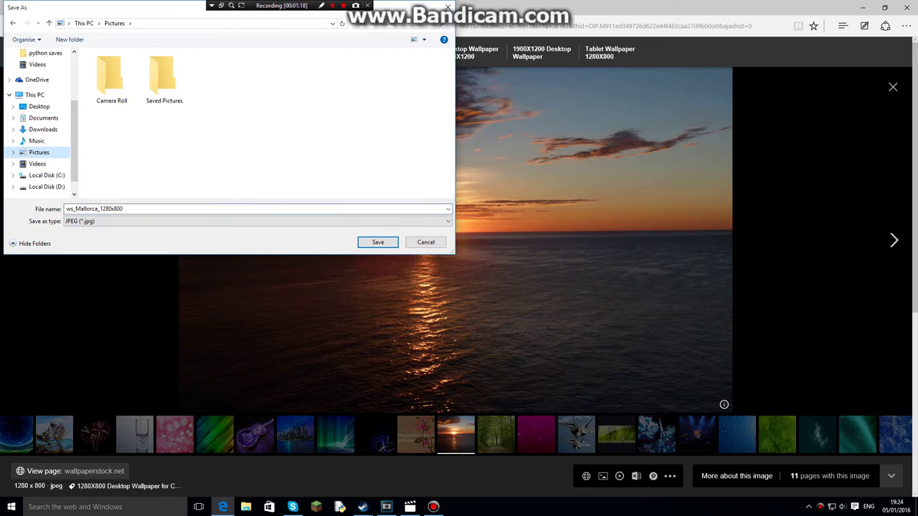
left_click(384, 244)
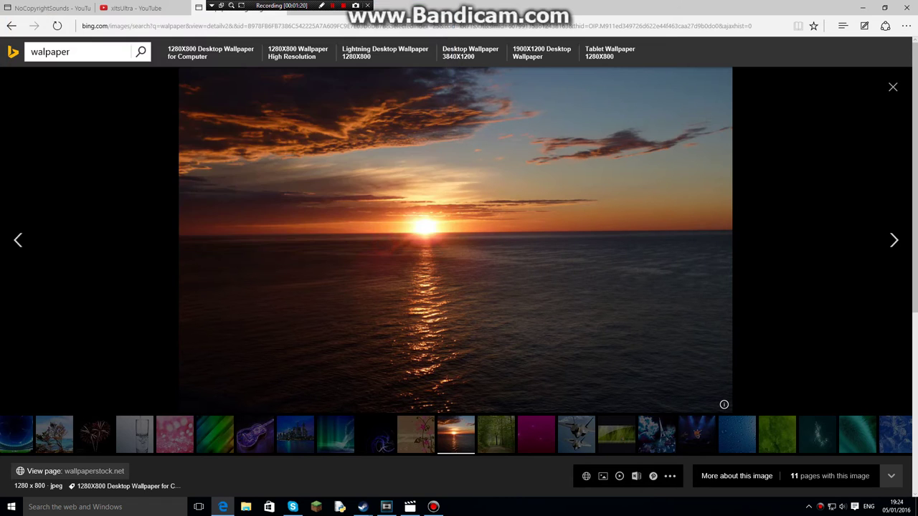
Switch to Vegas Pro and place ws_Mallorca_1280x800 from the Pictures folder at the start of the empty timeline
left_click(386, 507)
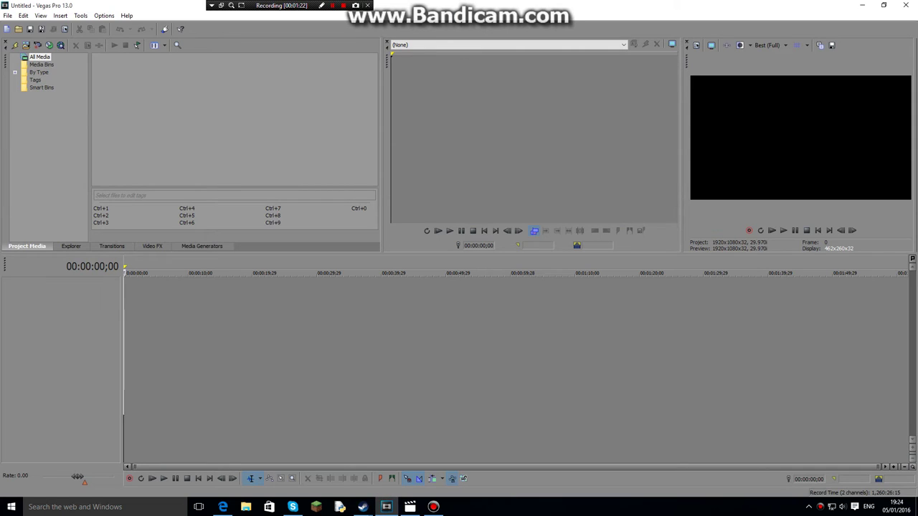
left_click(7, 15)
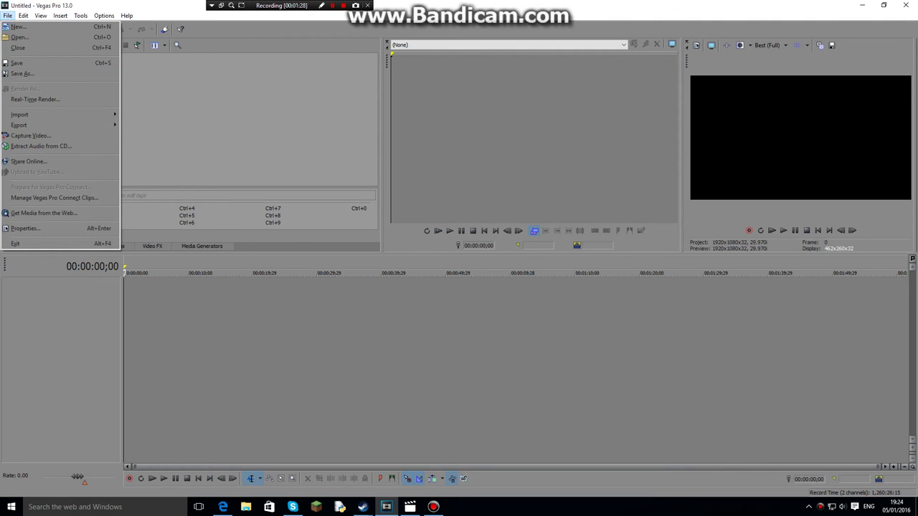
left_click(246, 507)
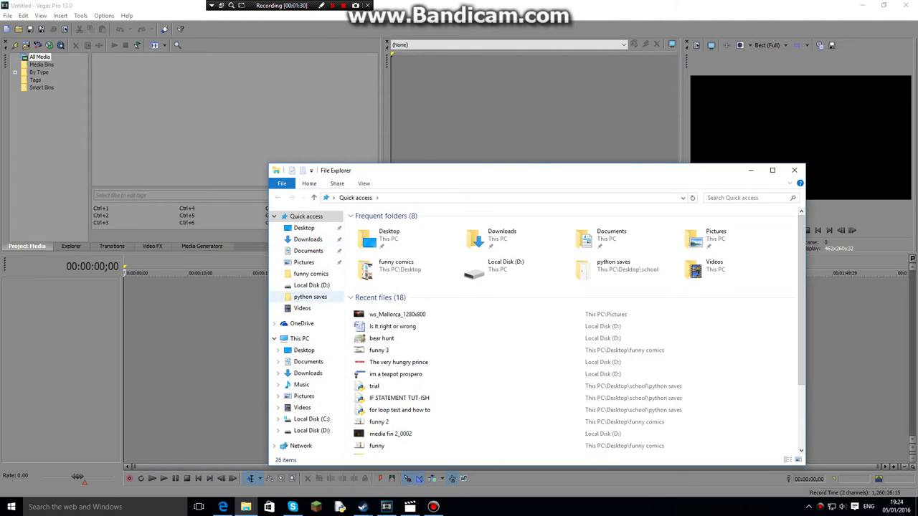
left_click(303, 262)
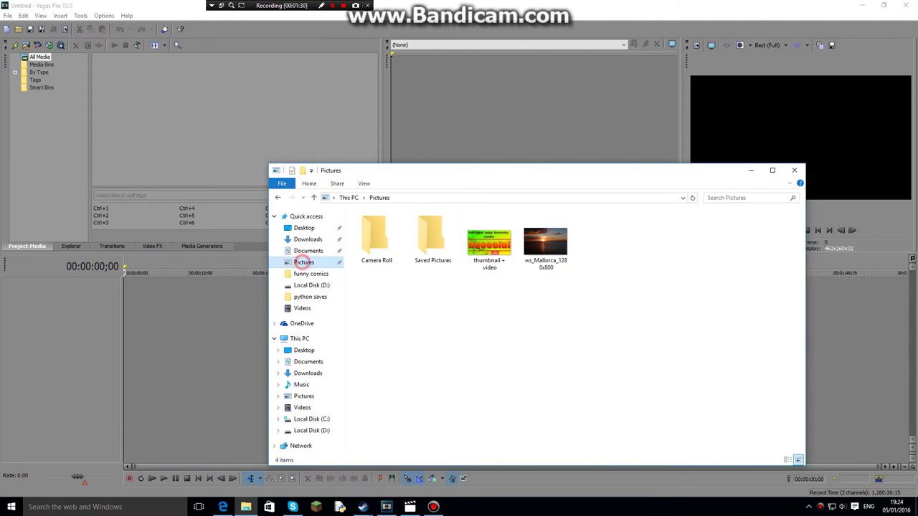
left_click(548, 260)
left_click_drag(549, 260, 136, 294)
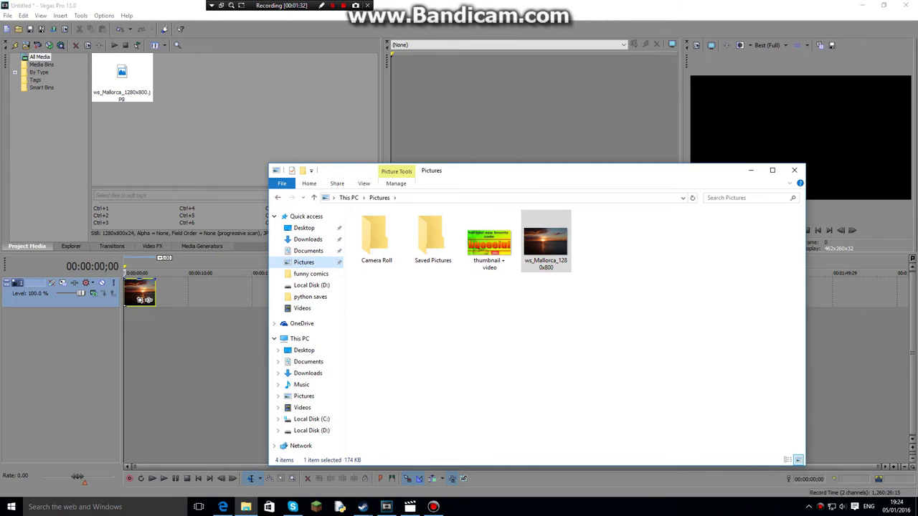
left_click(170, 361)
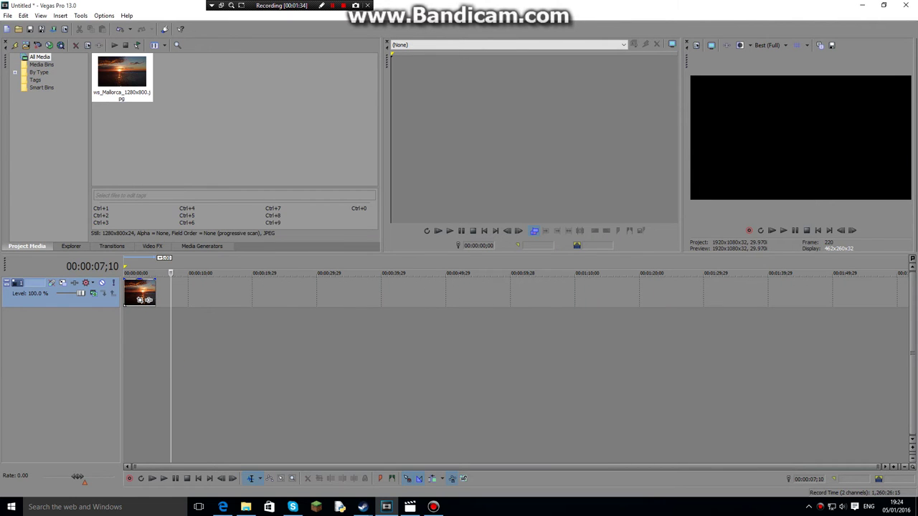
Change the resample switch of the sunset image event on the timeline
left_click(147, 298)
right_click(147, 300)
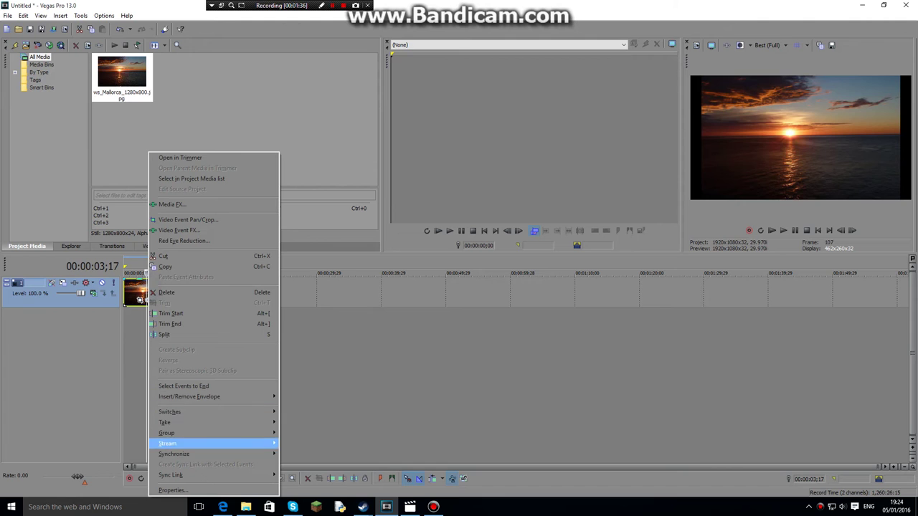
mouse_move(176, 413)
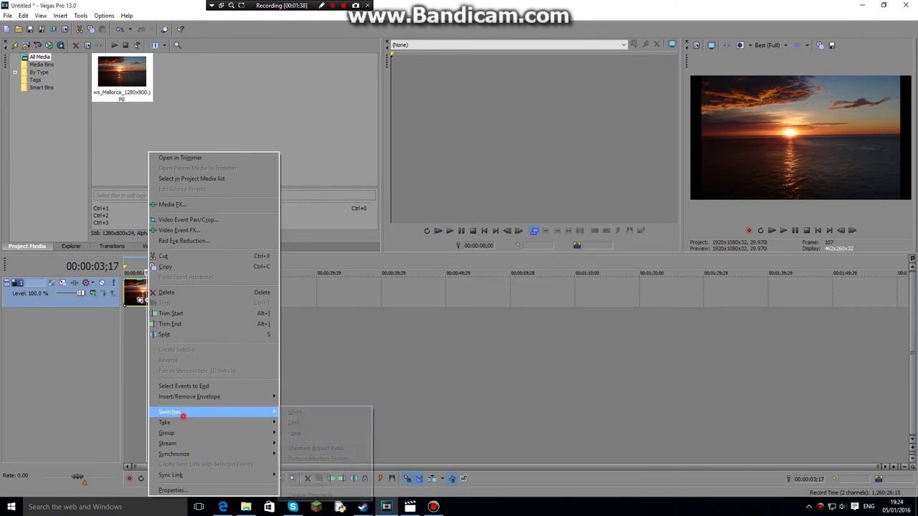
left_click(308, 485)
left_click(318, 358)
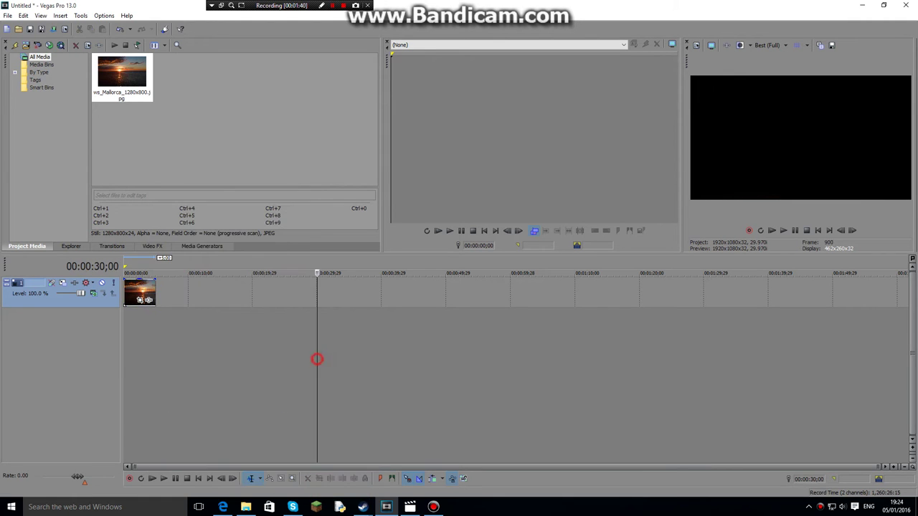
Shorten the sunset image event to about 2 seconds by trimming its end, and play it back
left_click(123, 294)
left_click(129, 296)
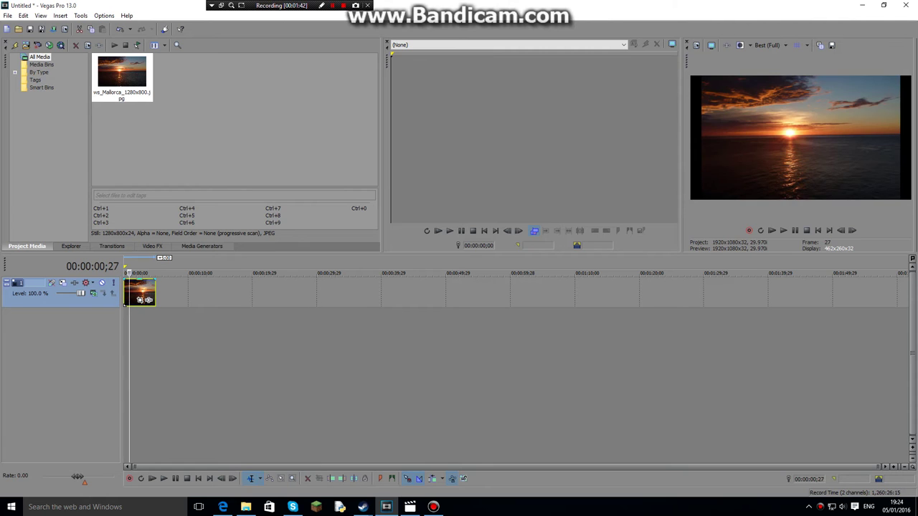
left_click(155, 295)
left_click(147, 297)
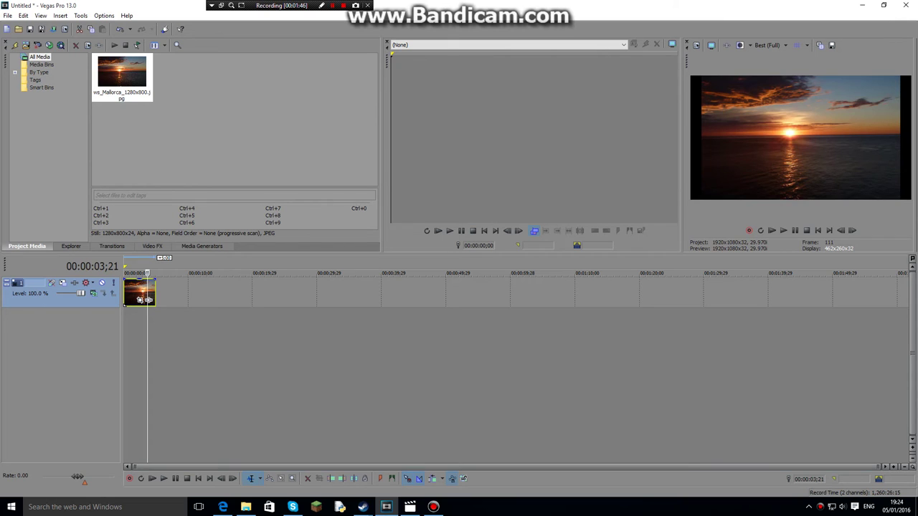
left_click(893, 467)
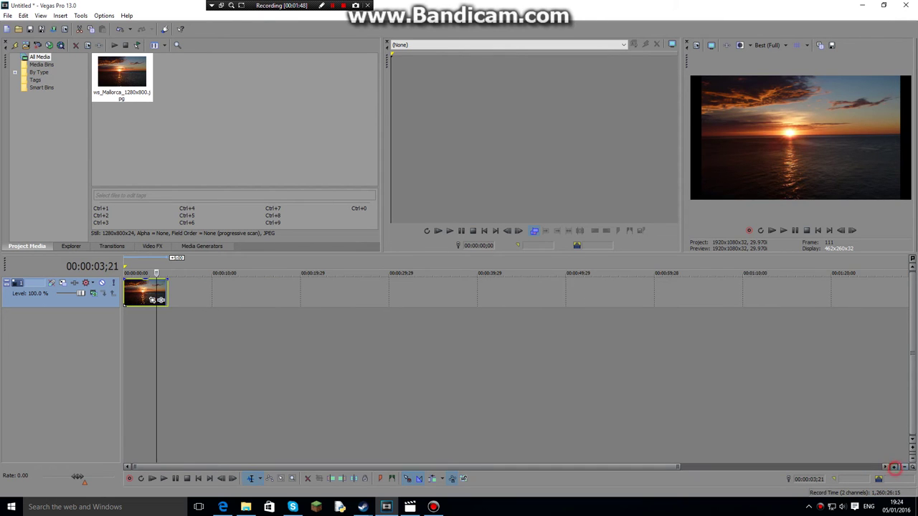
left_click(894, 467)
left_click(894, 467)
left_click(246, 287)
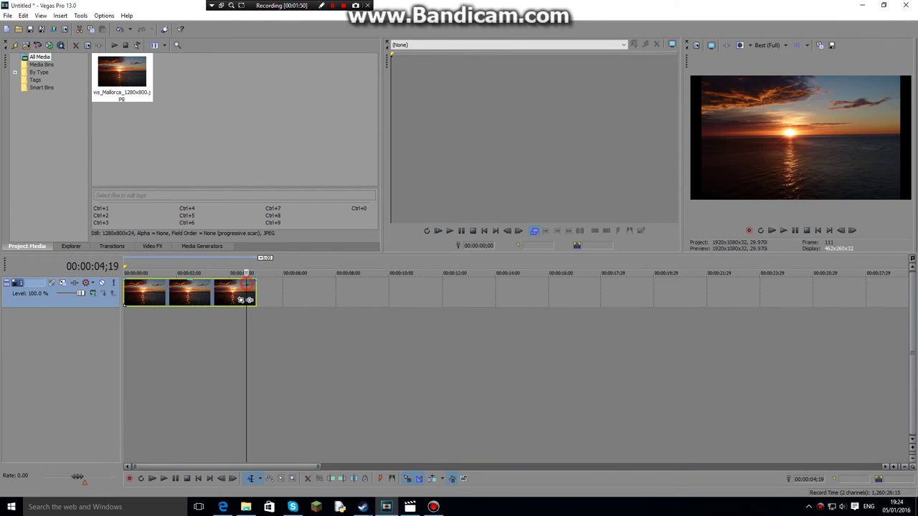
left_click(161, 282)
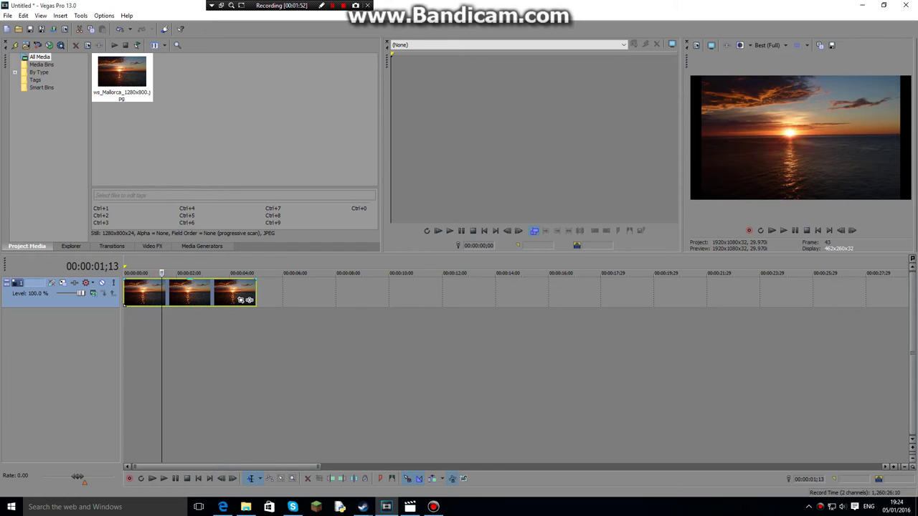
left_click_drag(256, 294, 170, 299)
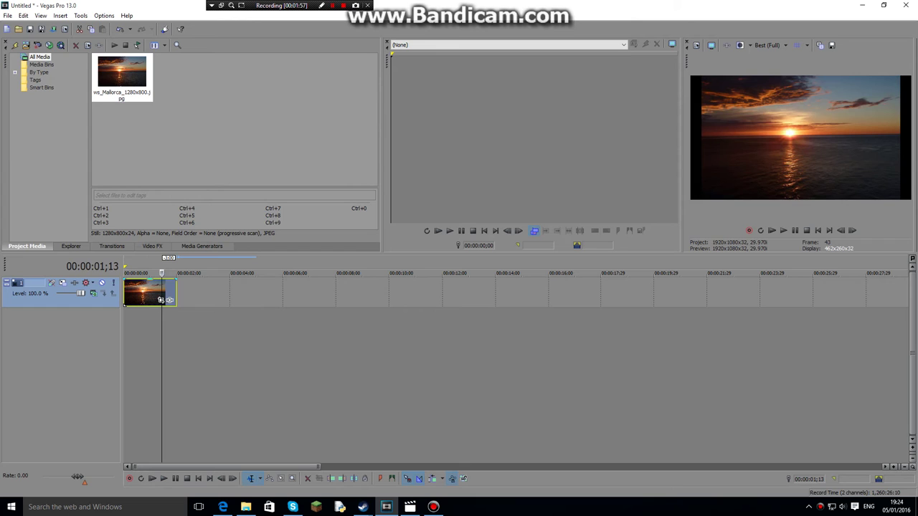
left_click(772, 230)
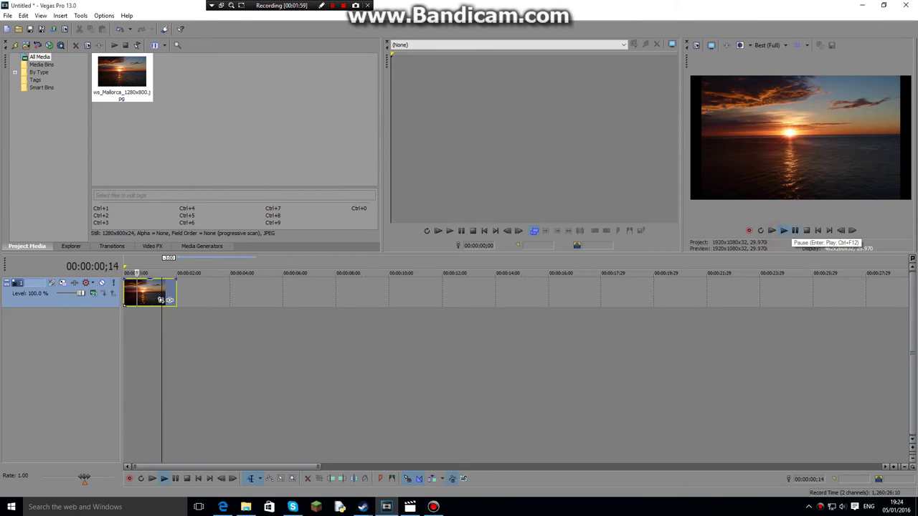
left_click(795, 230)
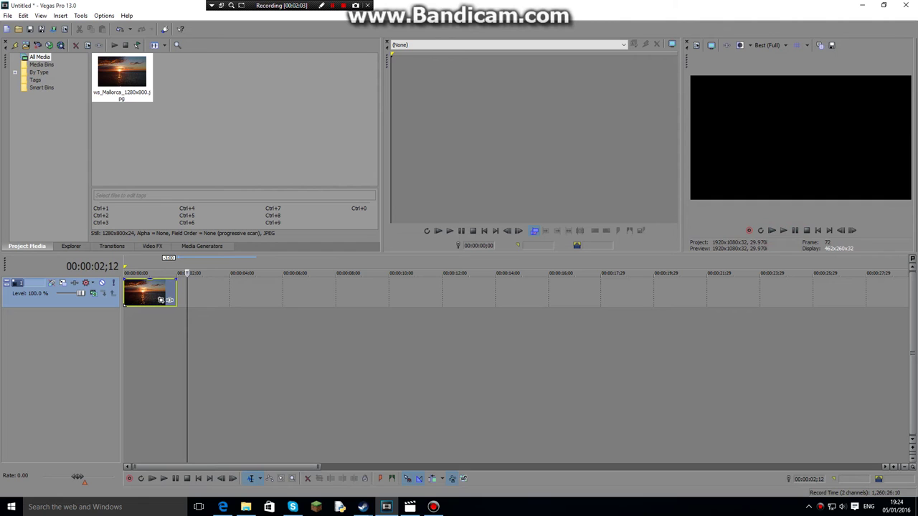
Trim the end of the sunset image event so it lasts about 1 second, and replay it several times
left_click_drag(171, 300, 148, 299)
left_click(772, 230)
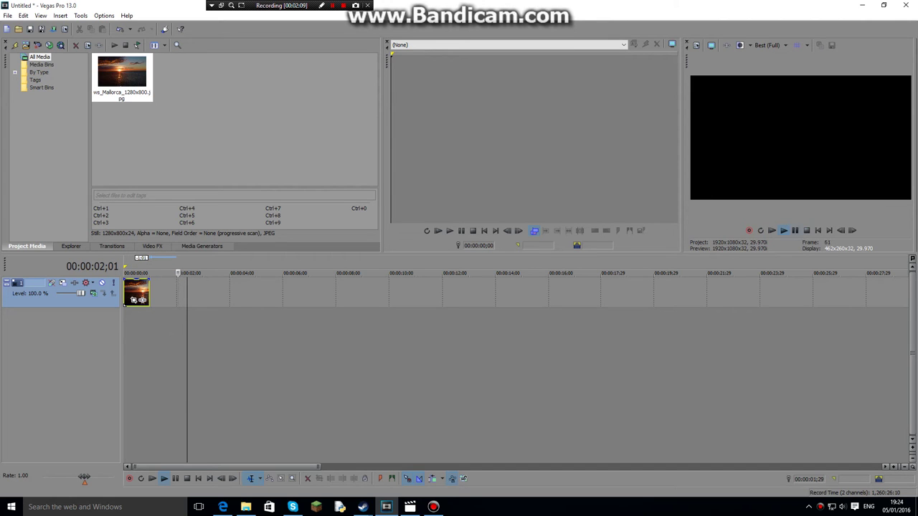
left_click(794, 230)
left_click(772, 230)
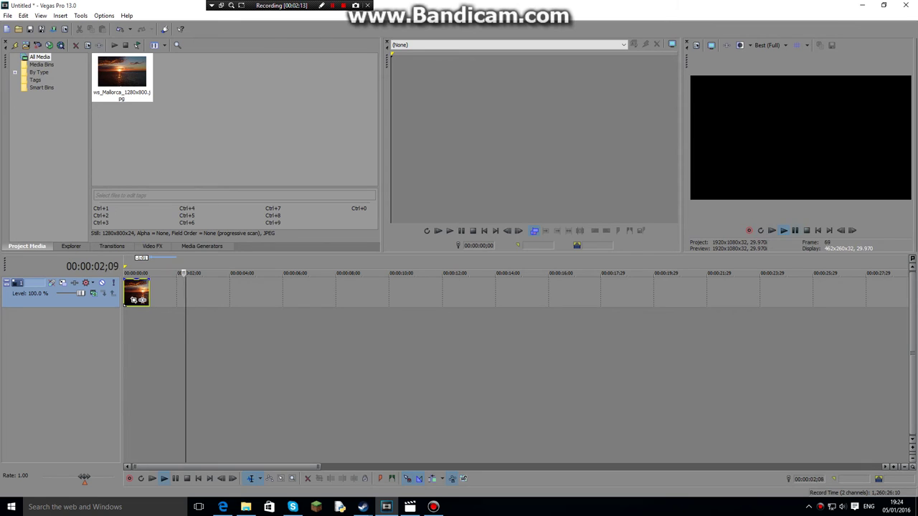
left_click(795, 231)
left_click(773, 231)
left_click(795, 230)
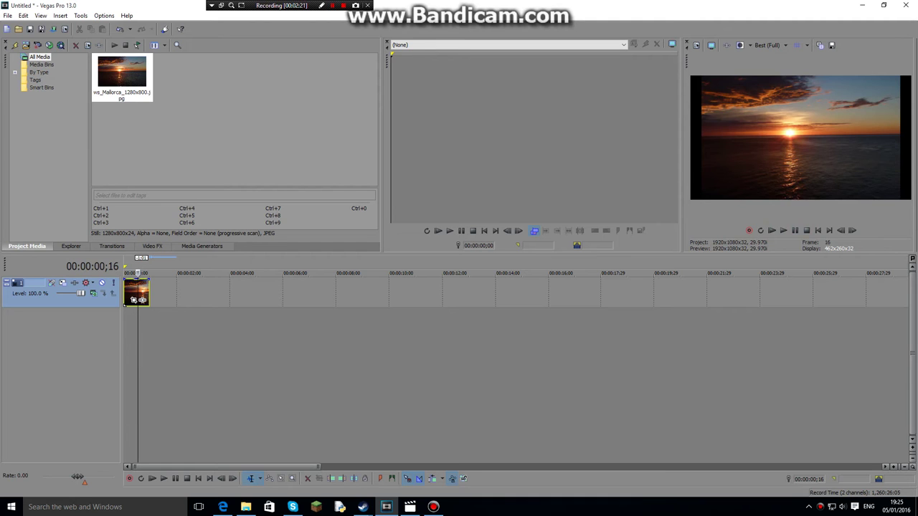
Insert a new video track above the sunset image and place a Black Solid Color event at its start
left_click(203, 246)
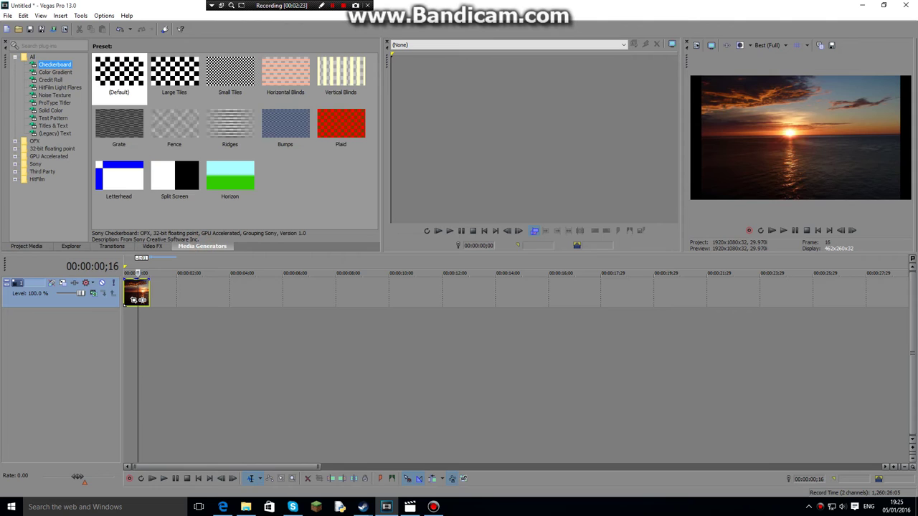
left_click(140, 113)
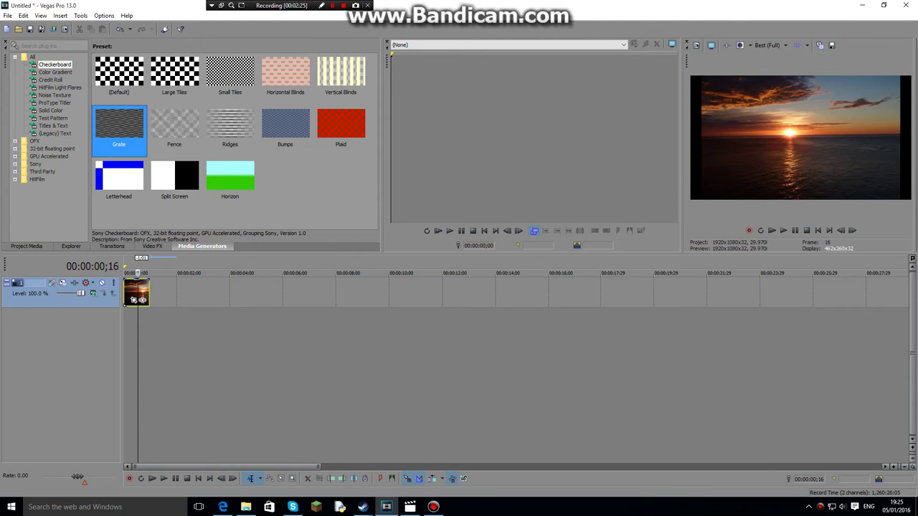
left_click(50, 110)
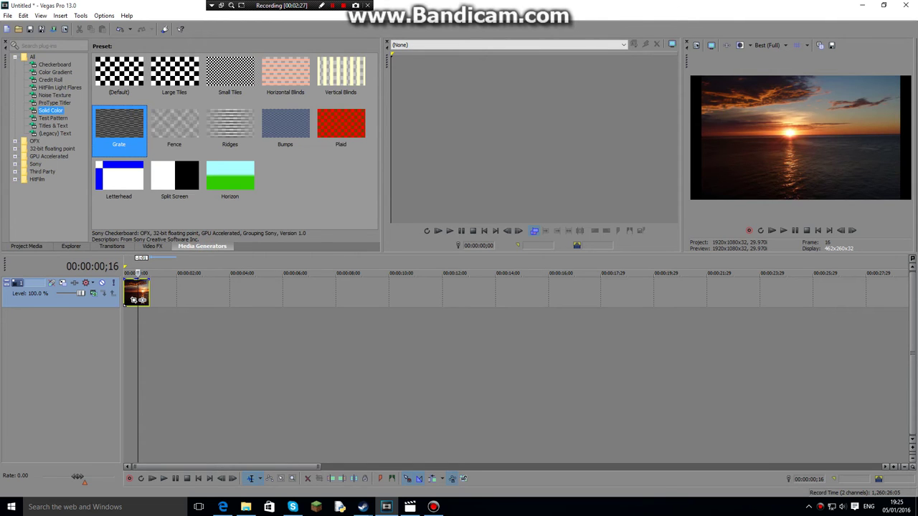
left_click(162, 70)
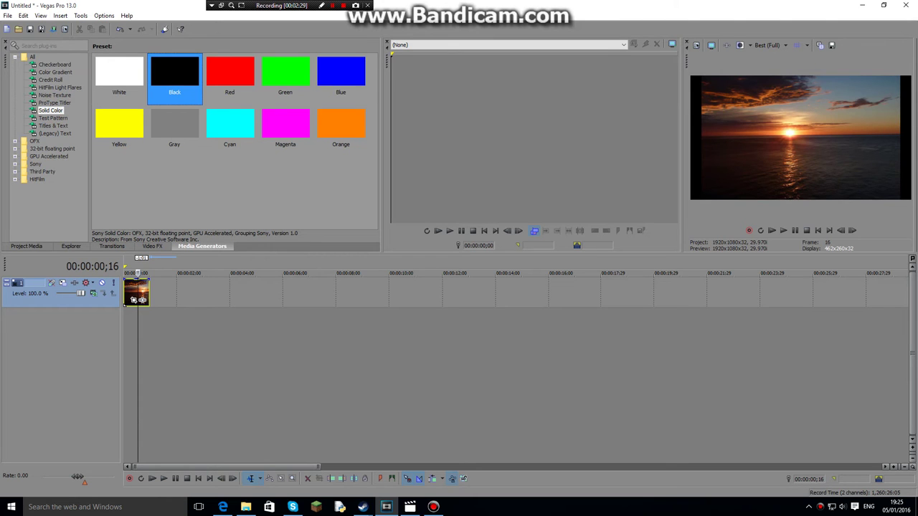
right_click(25, 344)
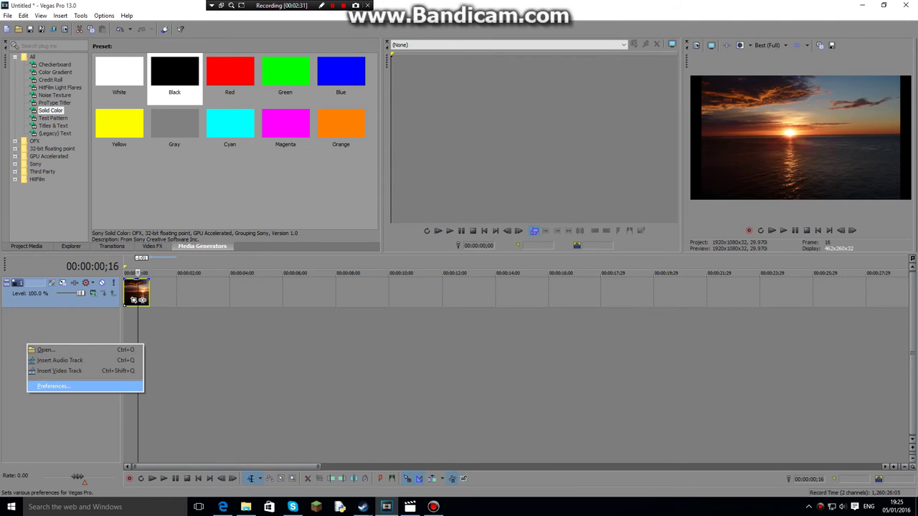
left_click(71, 372)
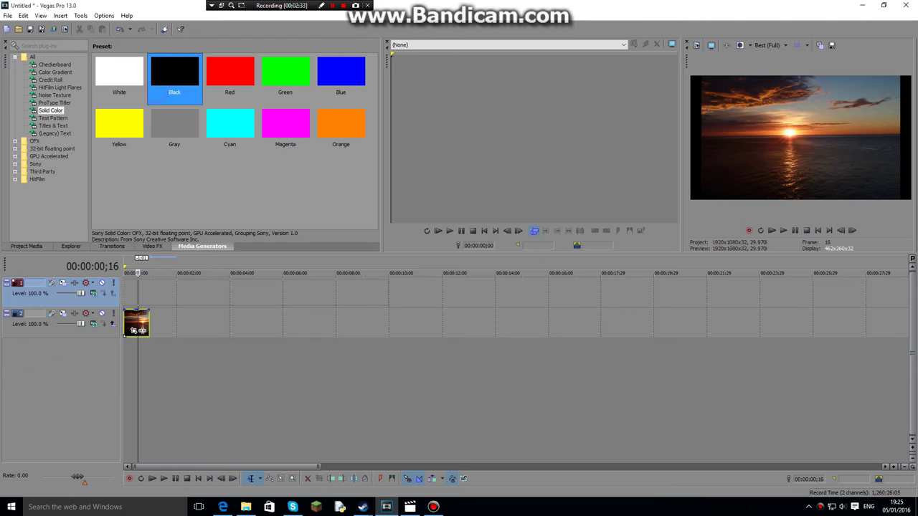
left_click_drag(174, 73, 129, 292)
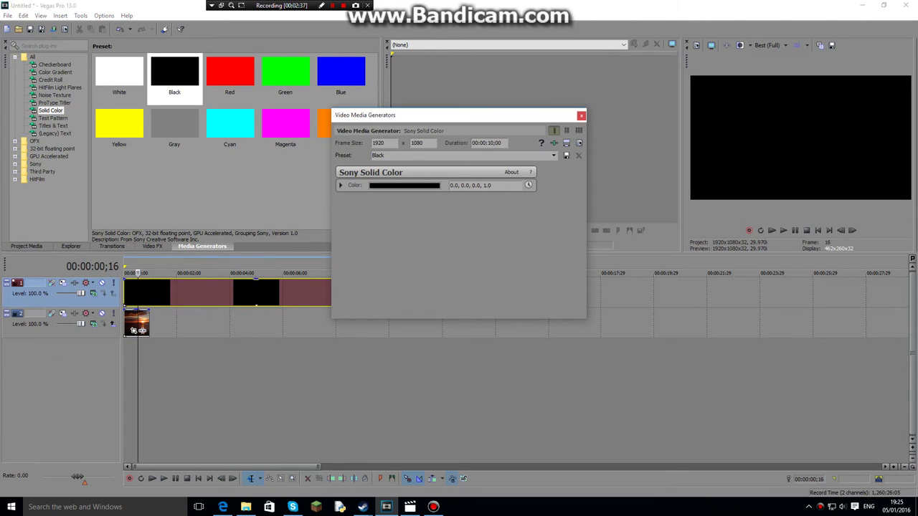
left_click(581, 116)
Trim the end of the black solid color event to match the end of the sunset image, and play it back
left_click(172, 288)
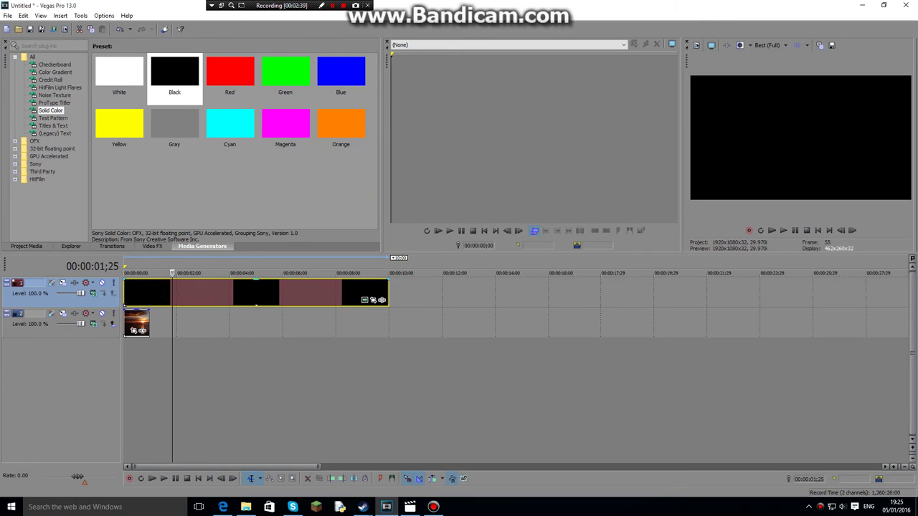
left_click_drag(387, 290, 163, 291)
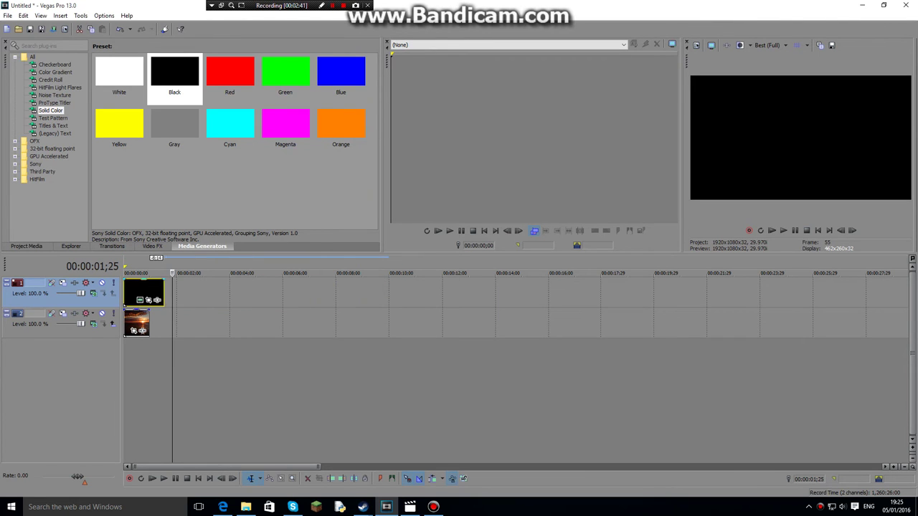
scroll(151, 294, "up", 5)
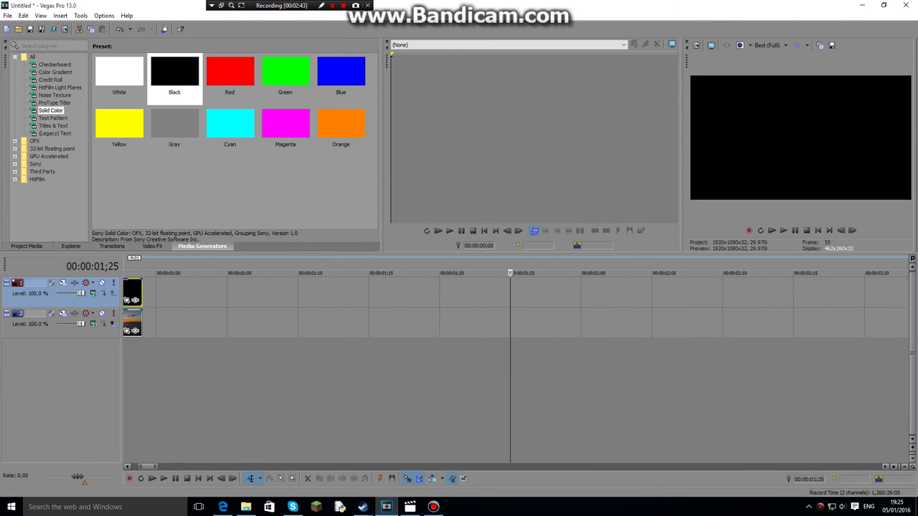
scroll(511, 301, "up", 4)
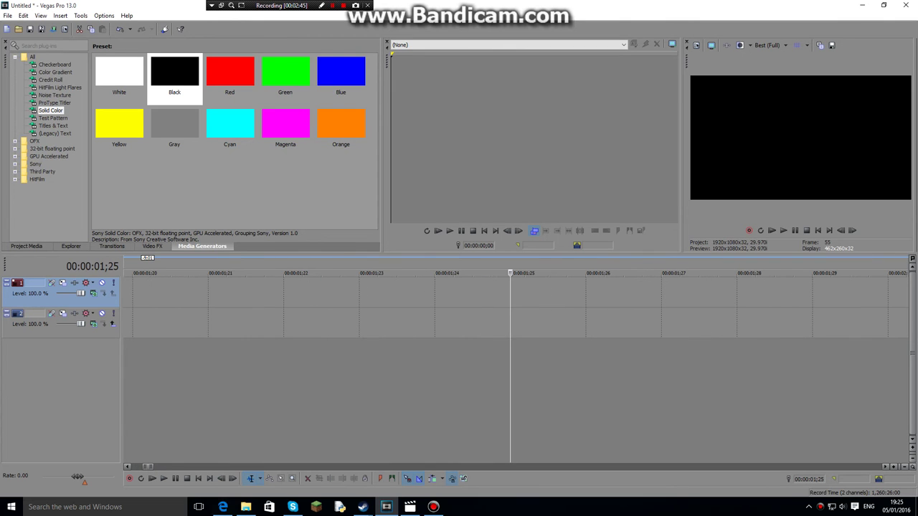
scroll(510, 301, "down", 4)
scroll(511, 301, "up", 4)
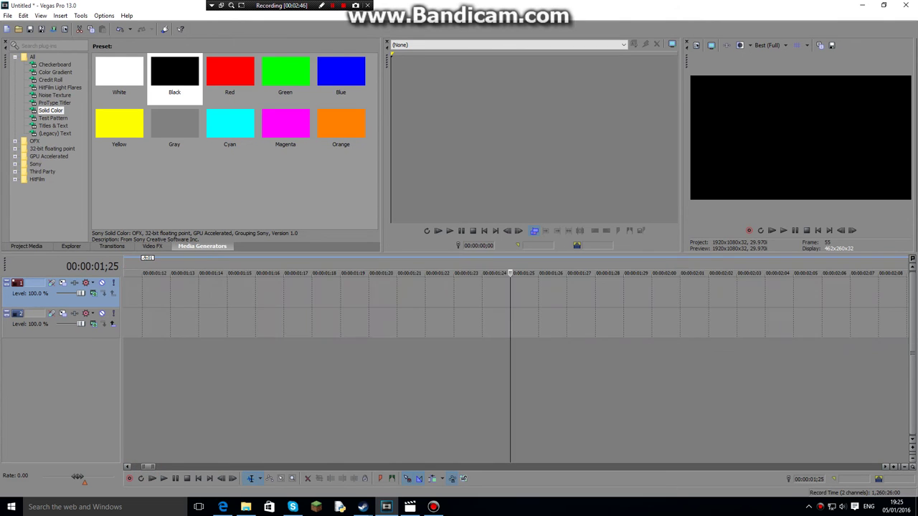
scroll(510, 301, "down", 2)
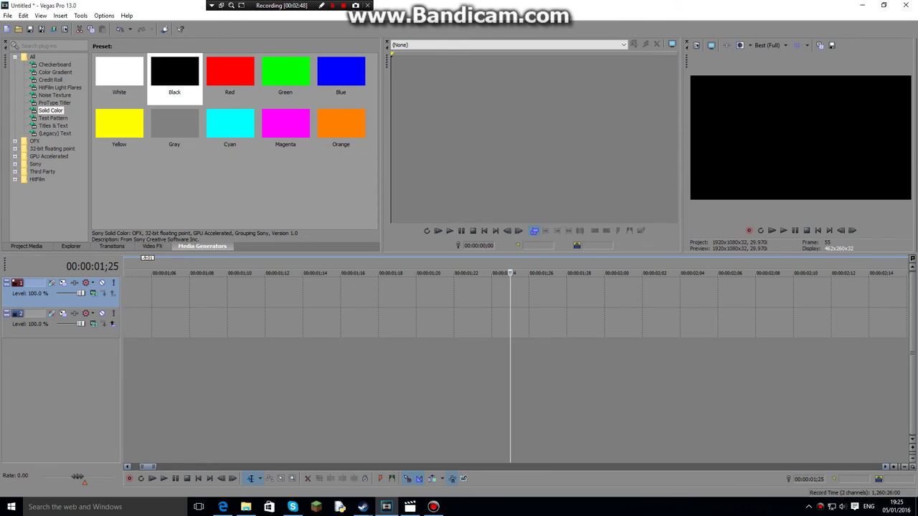
left_click_drag(146, 467, 140, 467)
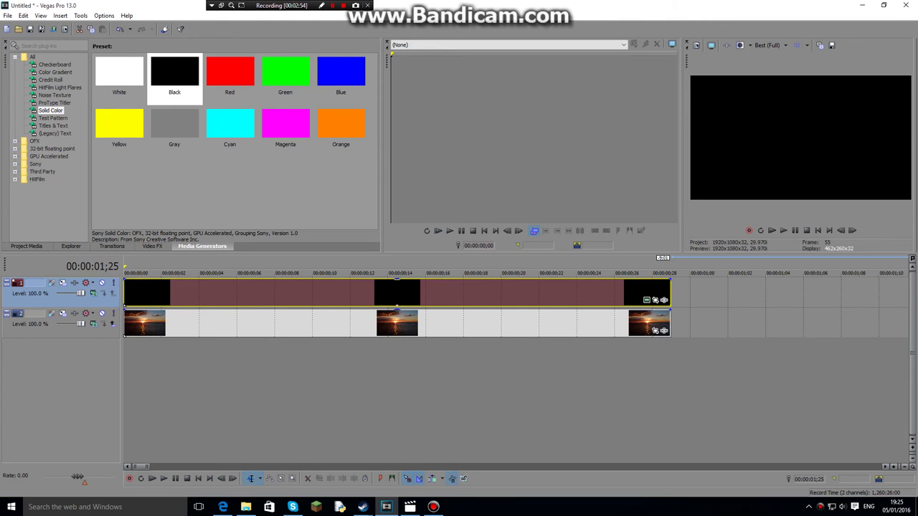
left_click(772, 230)
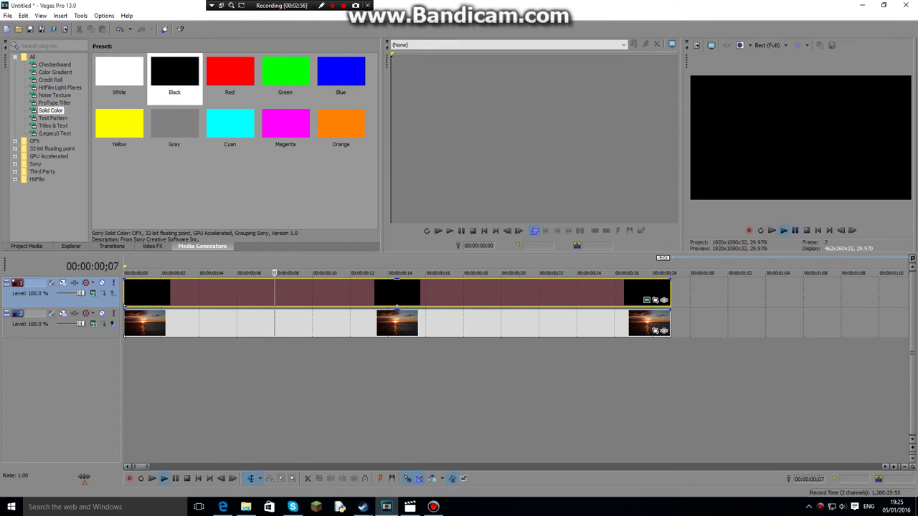
left_click(795, 231)
Extend the ends of the black solid color event and the sunset image event to 00:00:01;00
left_click(399, 292)
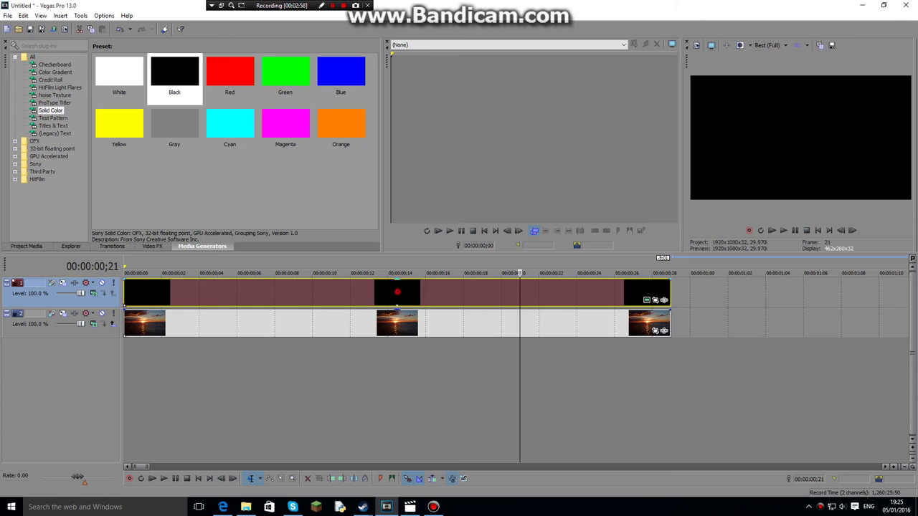
left_click(395, 290)
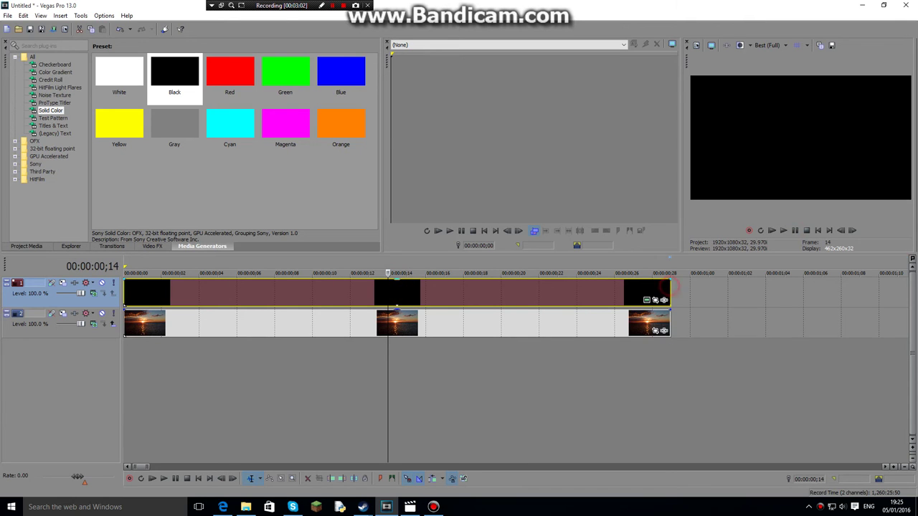
left_click_drag(670, 294, 690, 322)
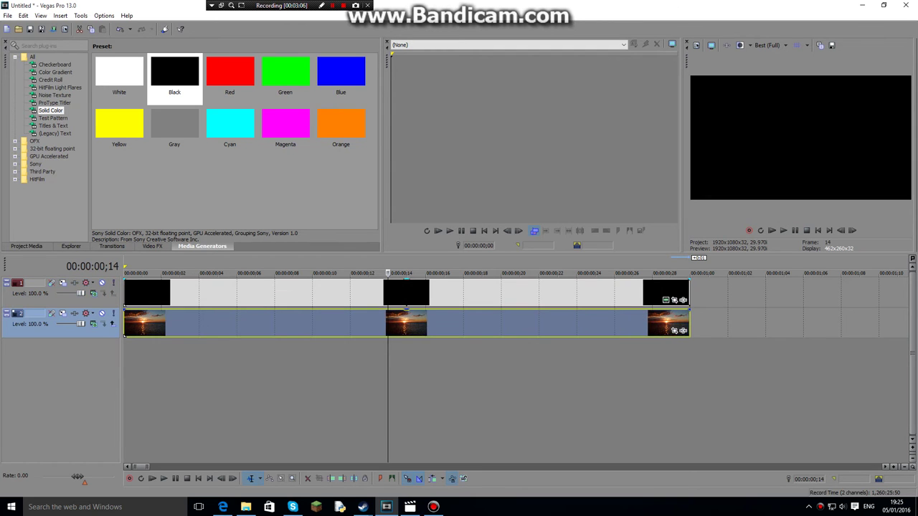
Split the black solid color event at frame 15, and split its second half at frame 23 and its first half at frame 7
left_click(406, 295)
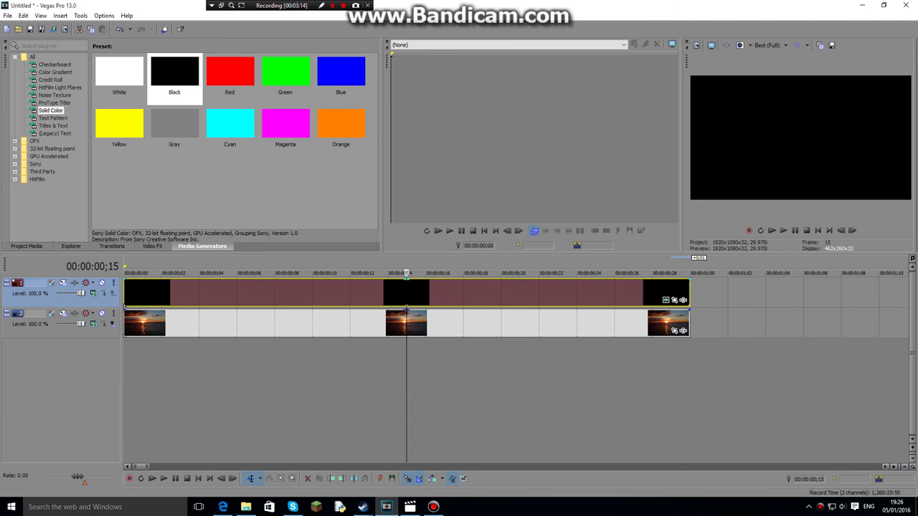
key("s")
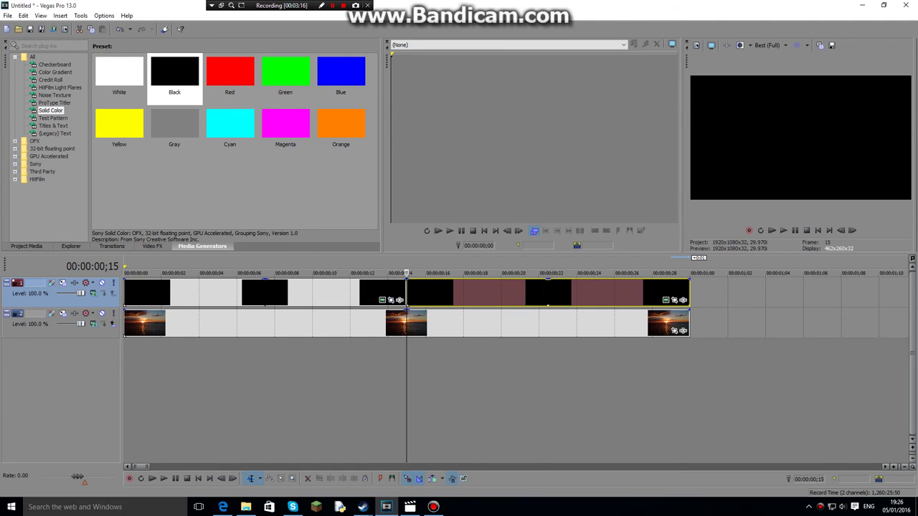
left_click(547, 288)
left_click(551, 289)
left_click(546, 288)
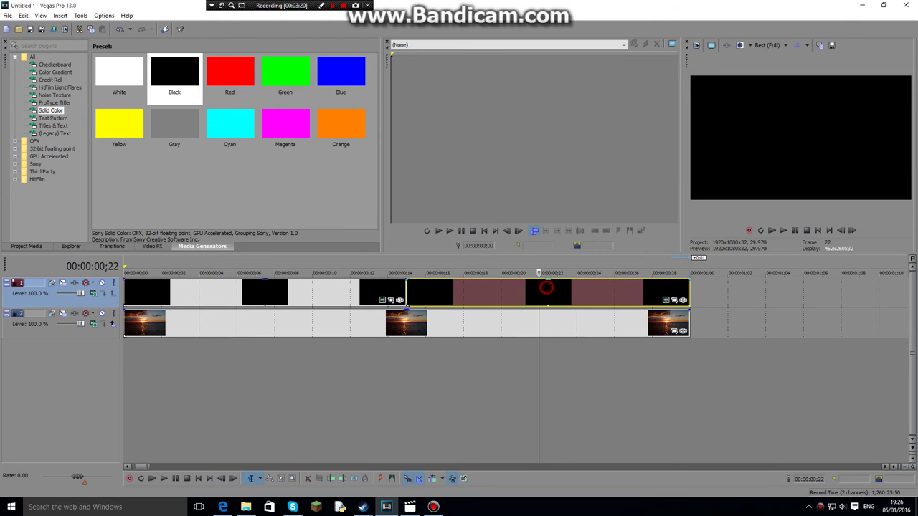
key("Right")
key("s")
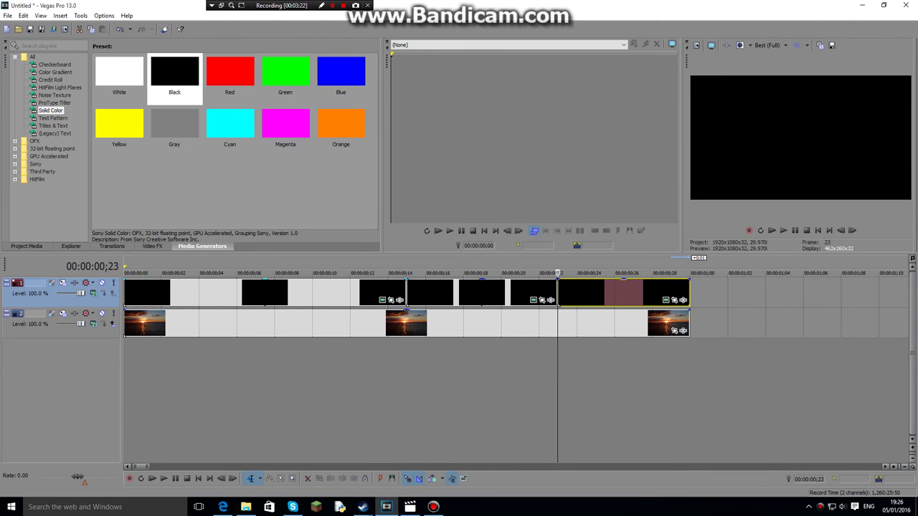
left_click(269, 291)
key("Left")
key("s")
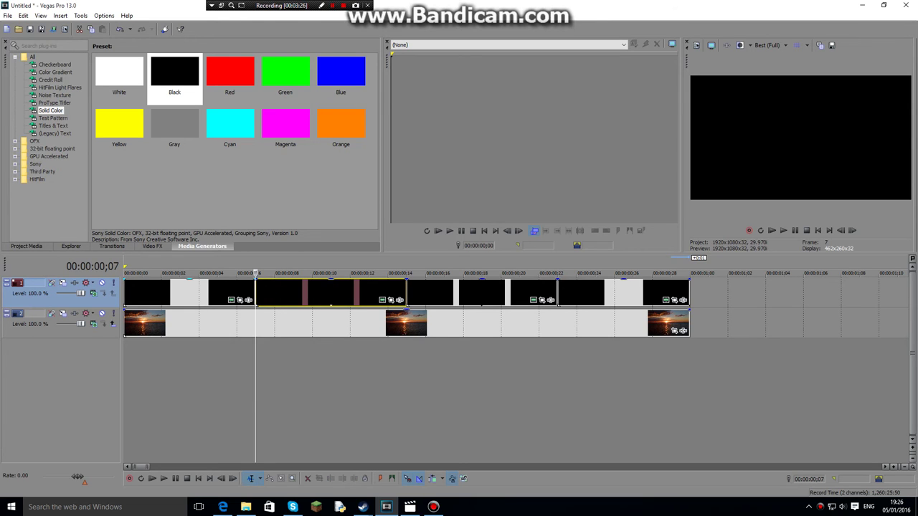
key("ctrl+z")
Split the four black pieces again at frames 4, 11, 19 and 27, and play back the timeline
left_click(193, 291)
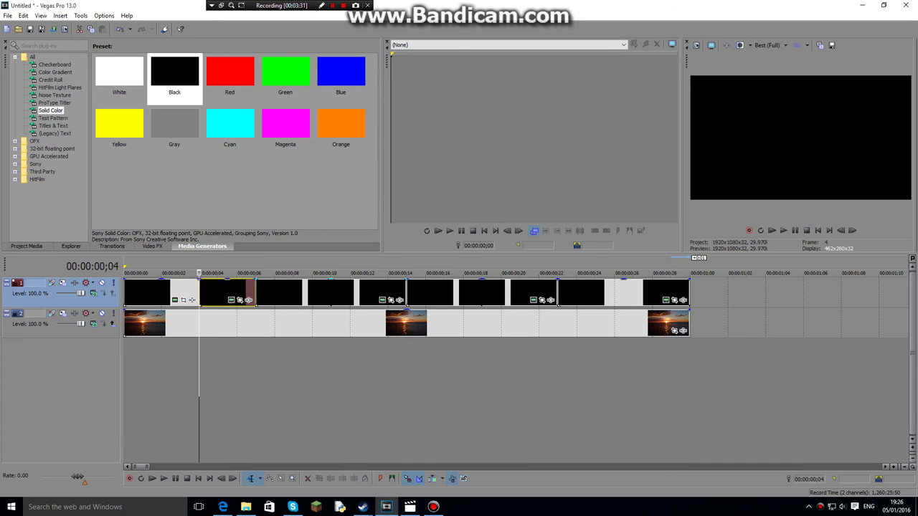
left_click(331, 291)
left_click(482, 291)
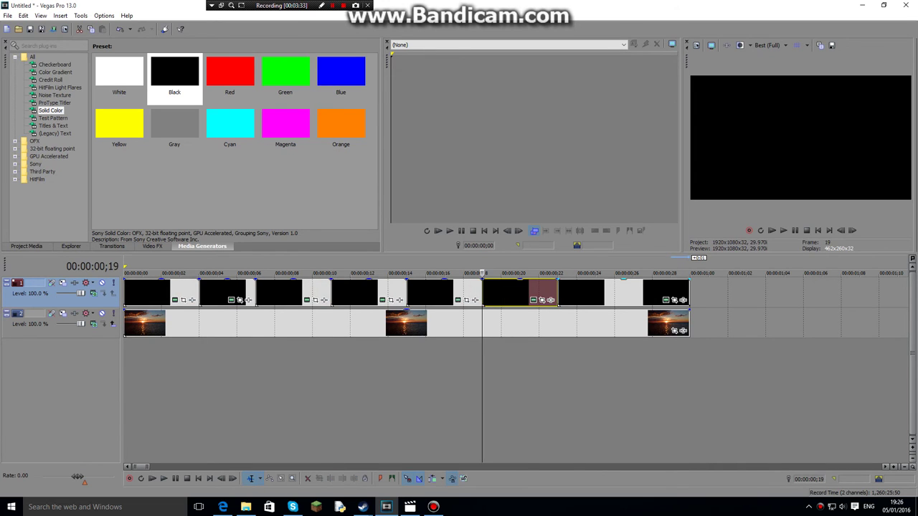
left_click(630, 290)
key("s")
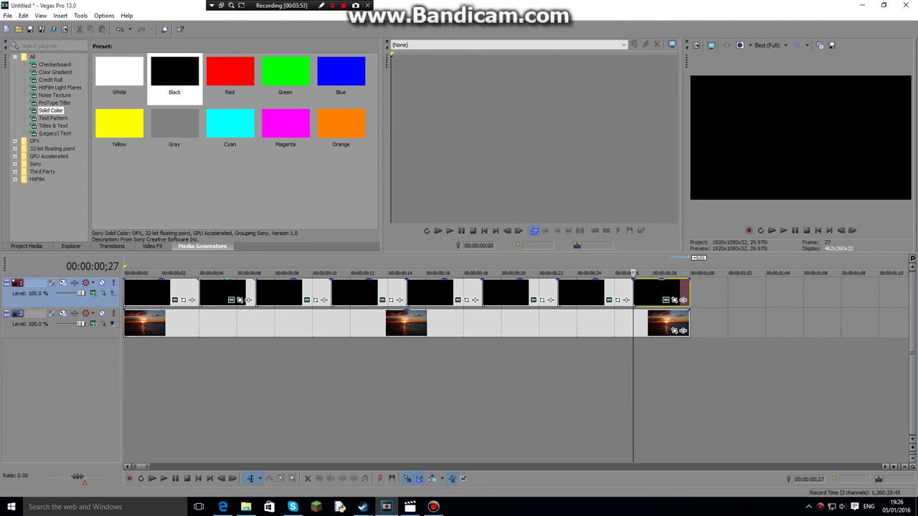
left_click(770, 232)
left_click(791, 229)
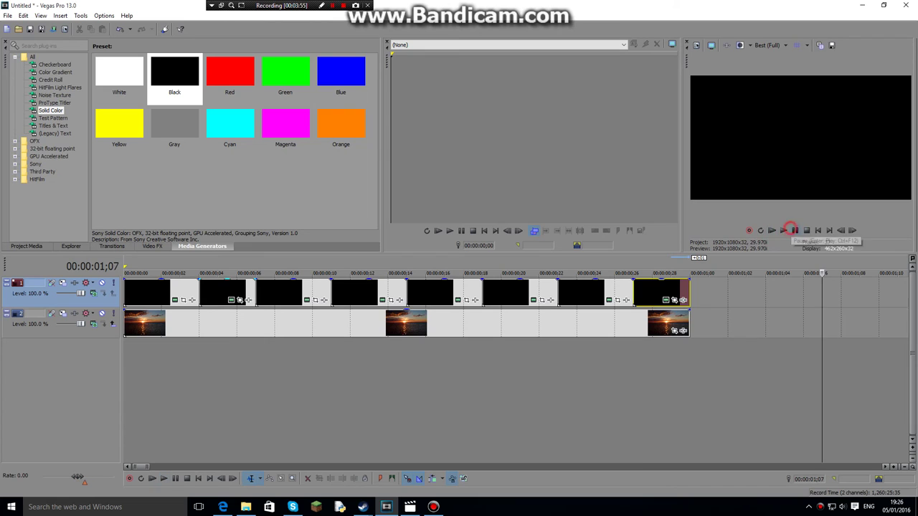
Select all eight black events, give each a fade-out spanning its whole length, and play back the flashing effect twice
left_click(157, 291)
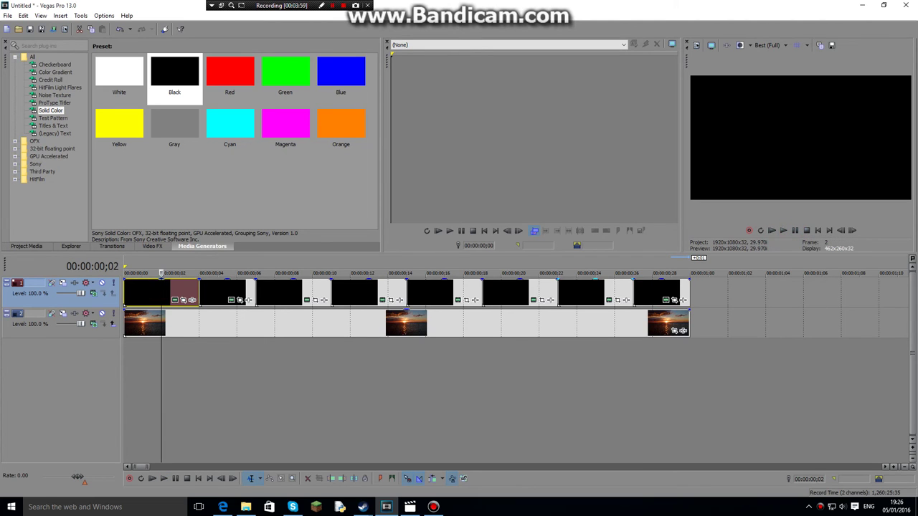
key("ctrl+a")
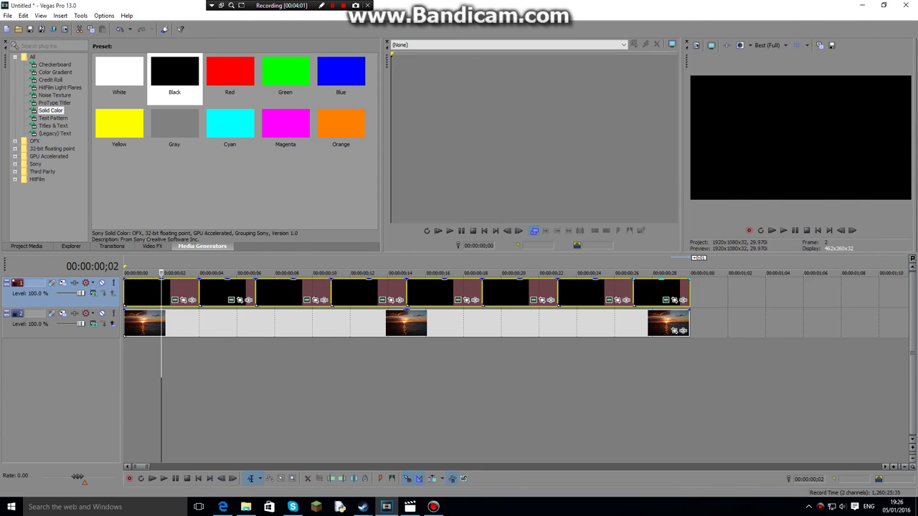
left_click_drag(689, 281, 127, 290)
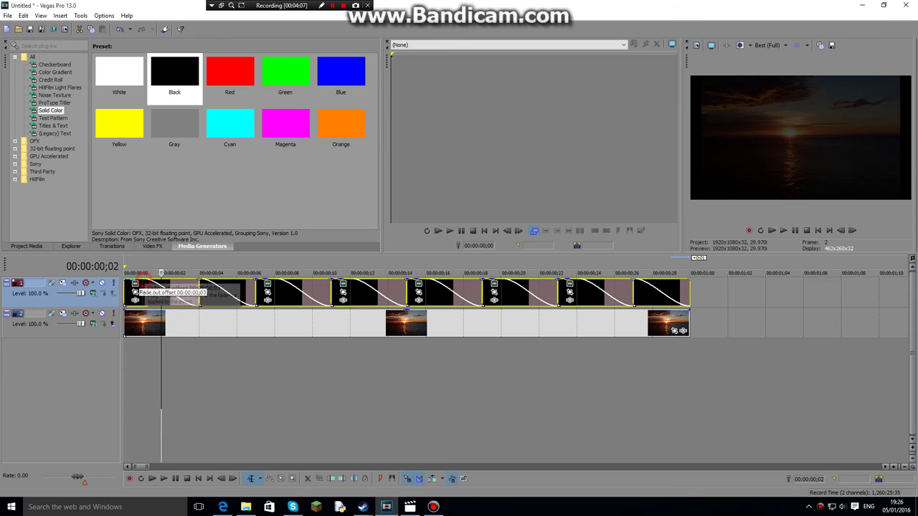
left_click_drag(142, 281, 125, 282)
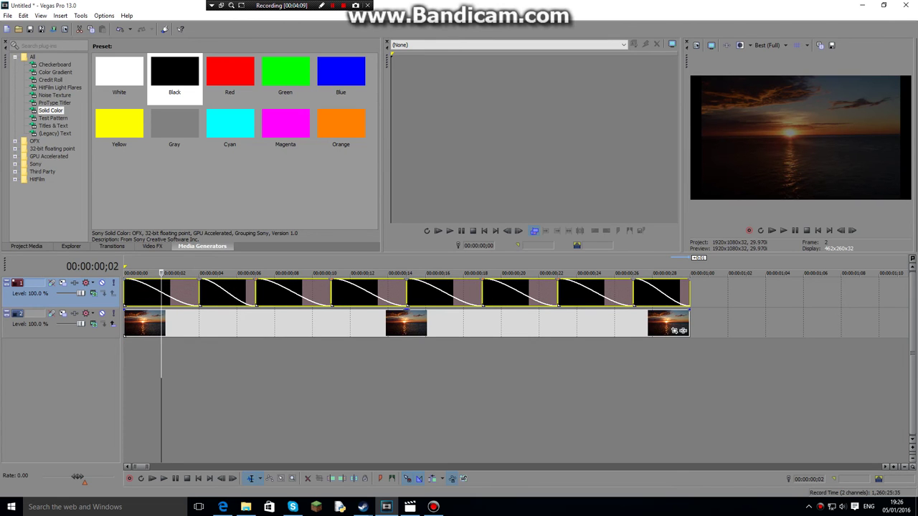
left_click(771, 230)
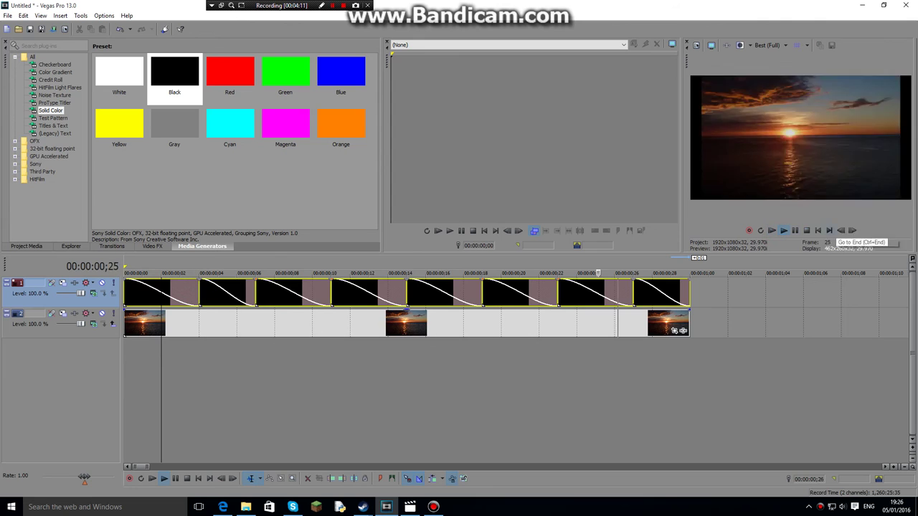
left_click(796, 229)
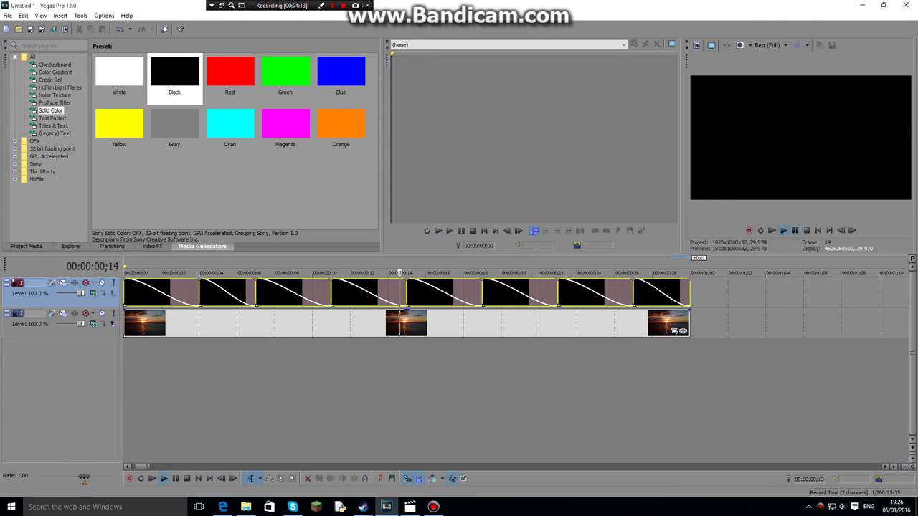
left_click(771, 230)
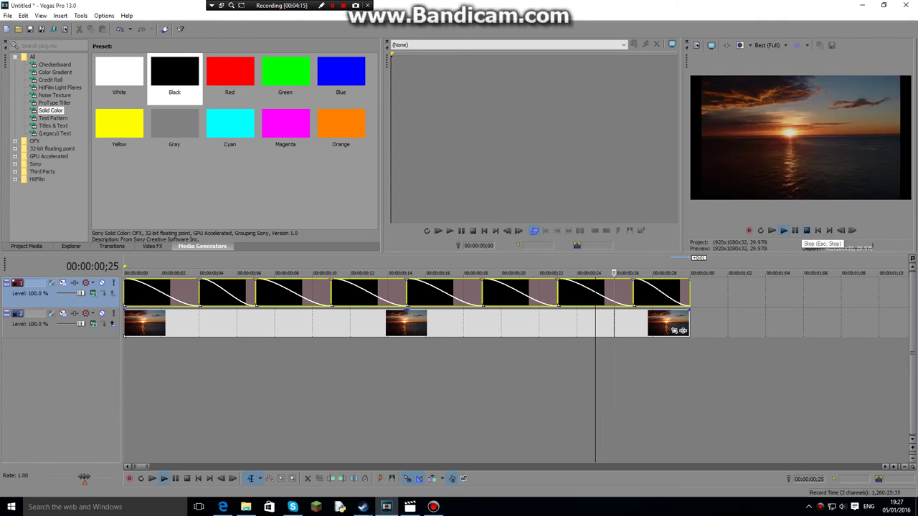
left_click(795, 230)
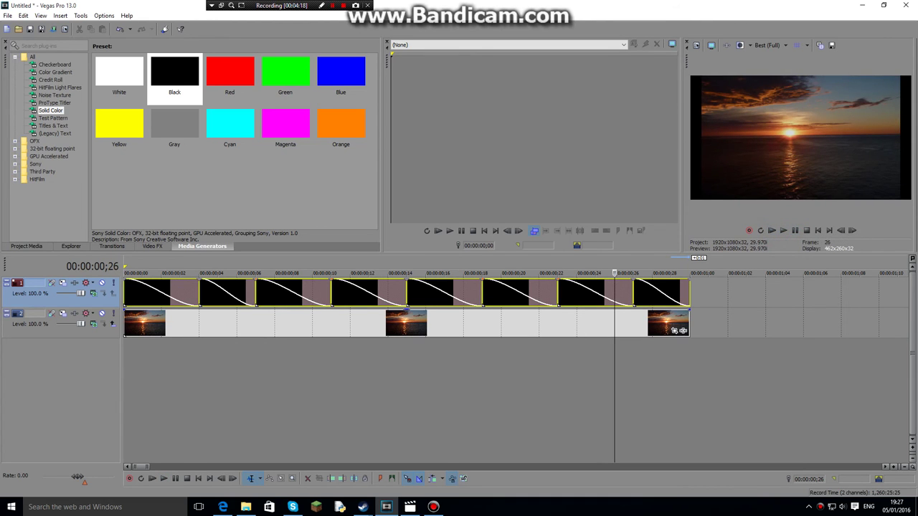
Lower the level of track 1 with the black events to 52.9%, play back the effect, and return to the timeline start
left_click_drag(82, 293, 69, 293)
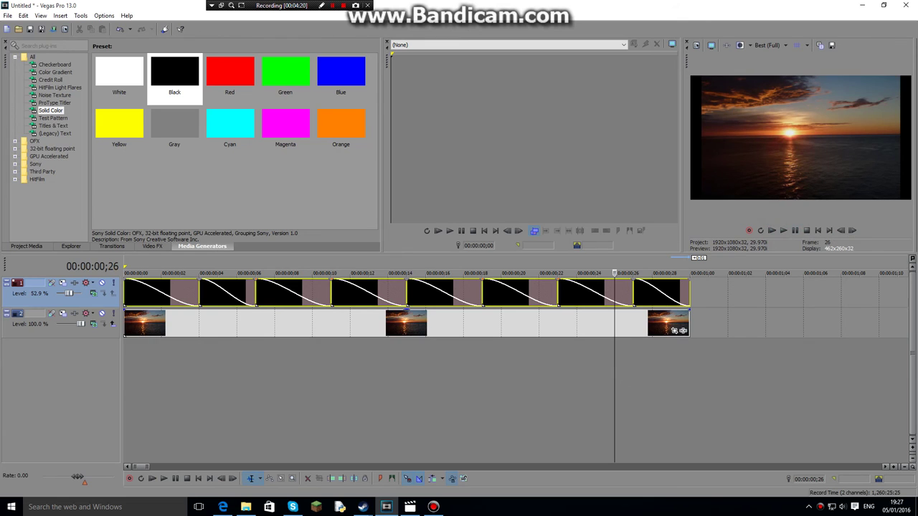
left_click(771, 231)
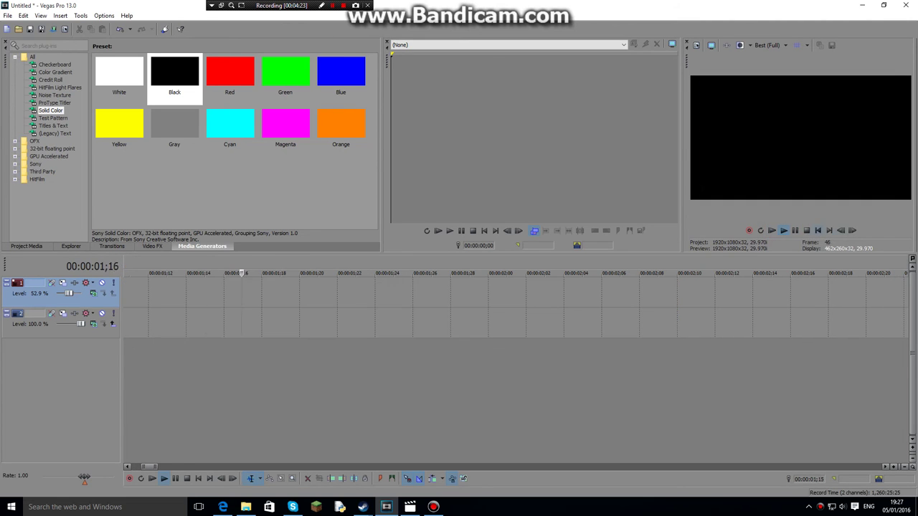
left_click(794, 231)
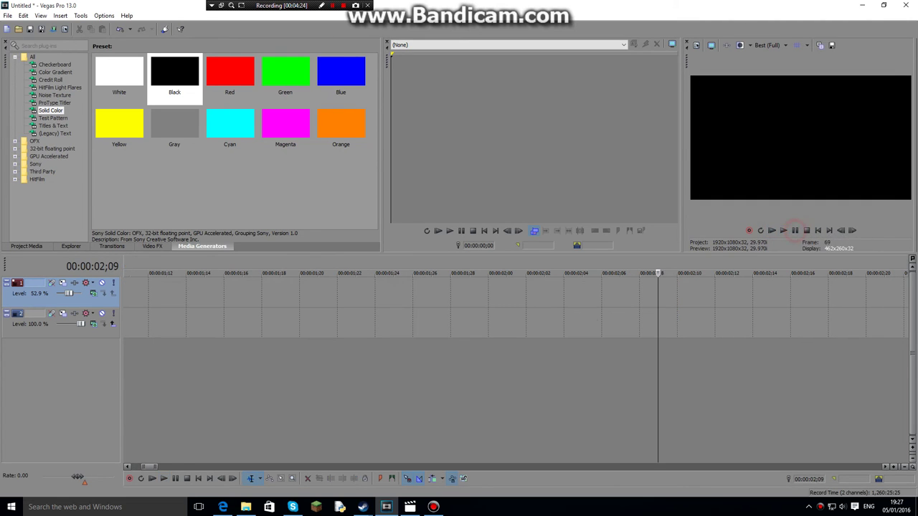
left_click_drag(152, 468, 141, 468)
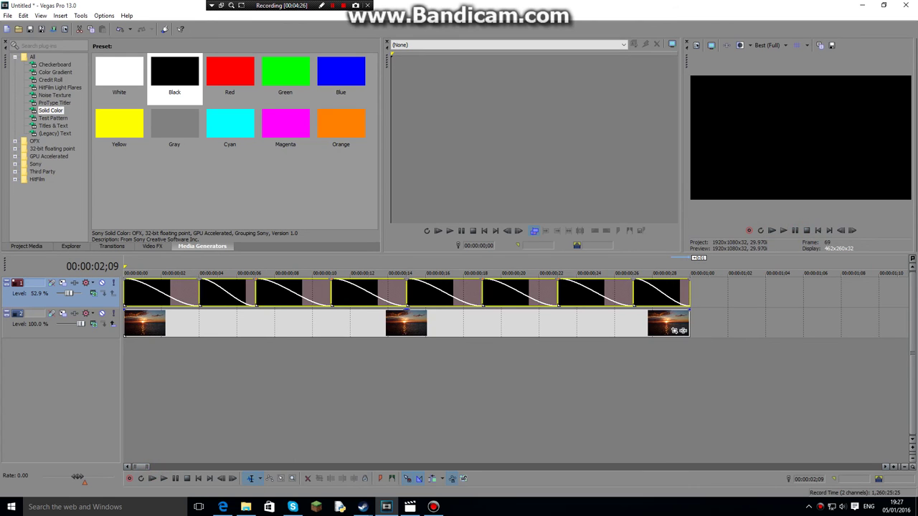
left_click(143, 293)
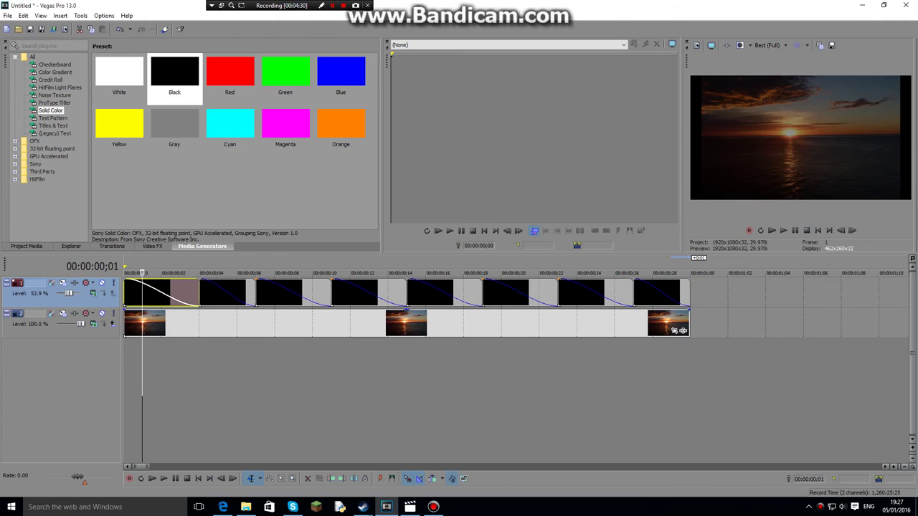
left_click(127, 293)
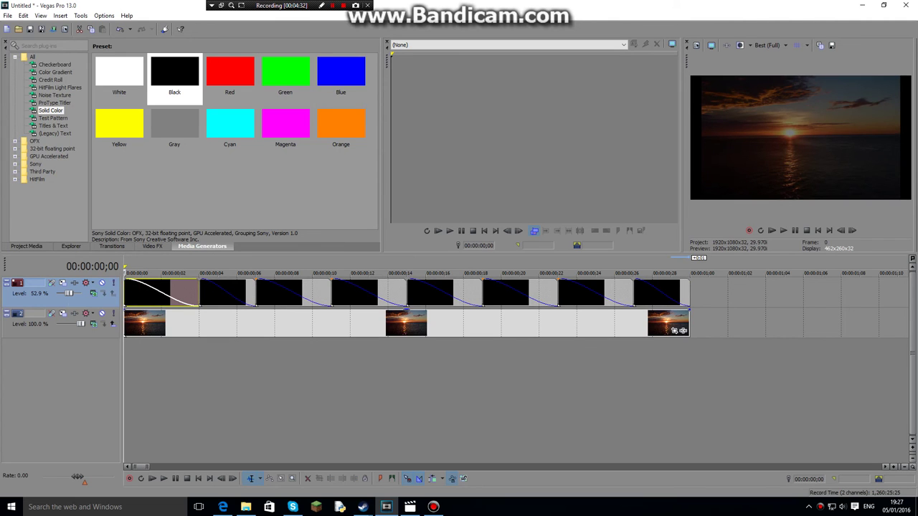
Play back the effect from the start with track 1's level at 100%, and lower that level to 37.2%
mouse_move(69, 293)
left_mouse_down()
mouse_move(80, 294)
mouse_move(56, 293)
mouse_move(81, 294)
left_mouse_up()
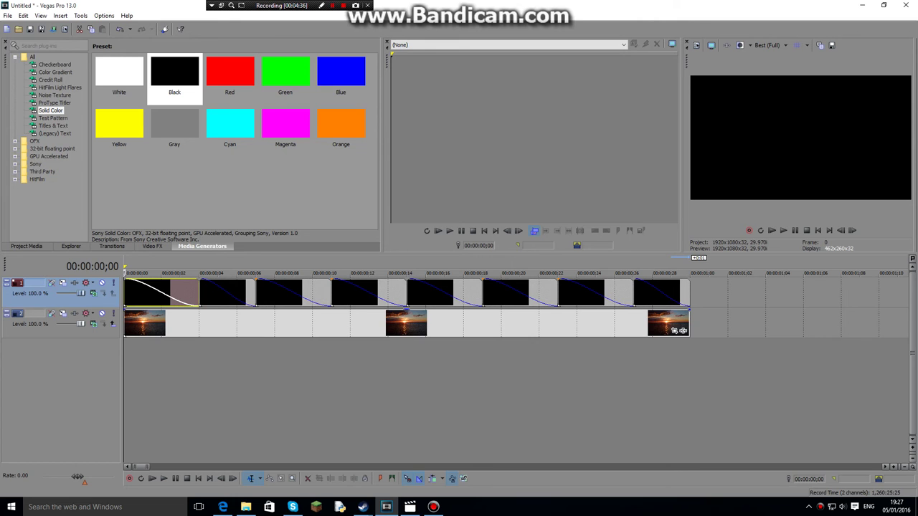
left_click(784, 230)
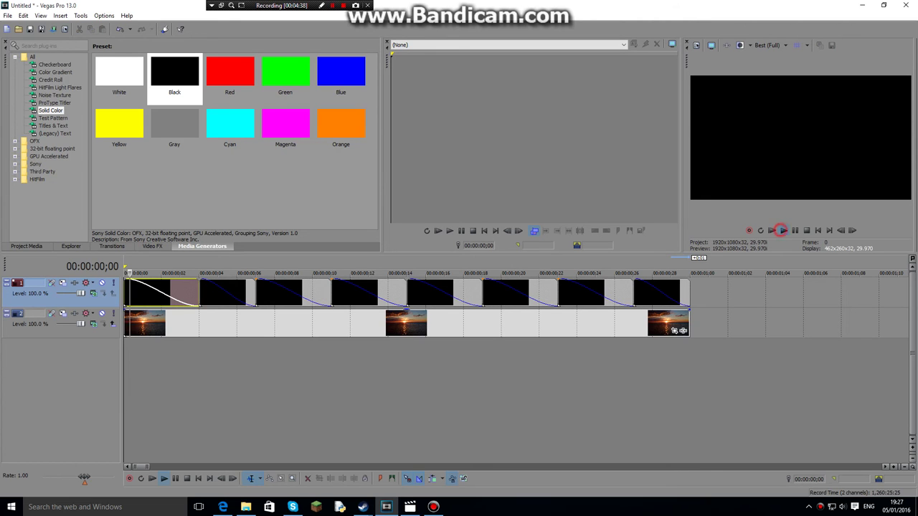
left_click(784, 230)
left_click(794, 231)
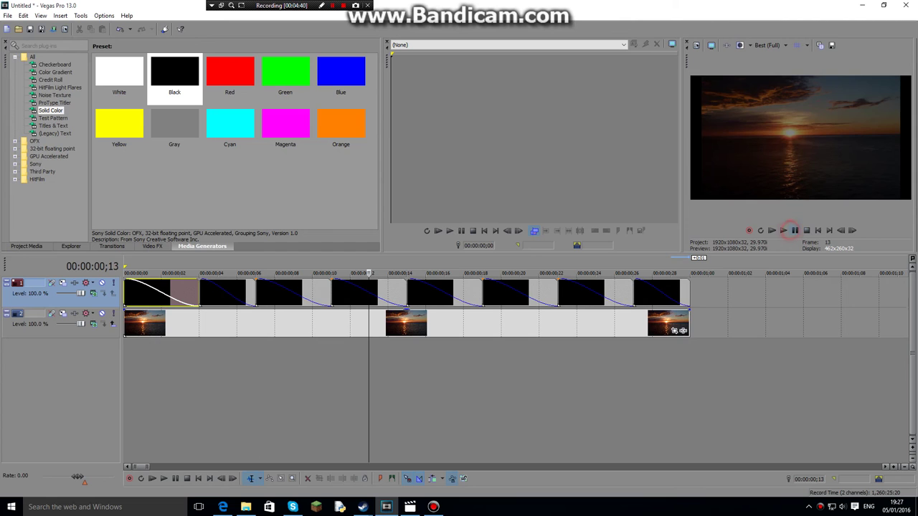
left_click_drag(81, 293, 64, 293)
left_click(687, 291)
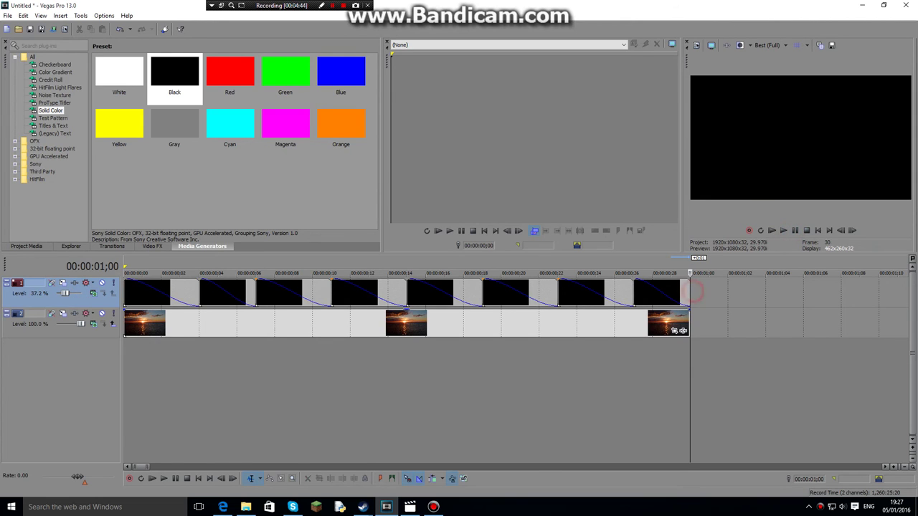
Select all eight black events and change their generated solid color to magenta, RGBA 0.65, 0.07, 0.43, 1.0
key("ctrl+a")
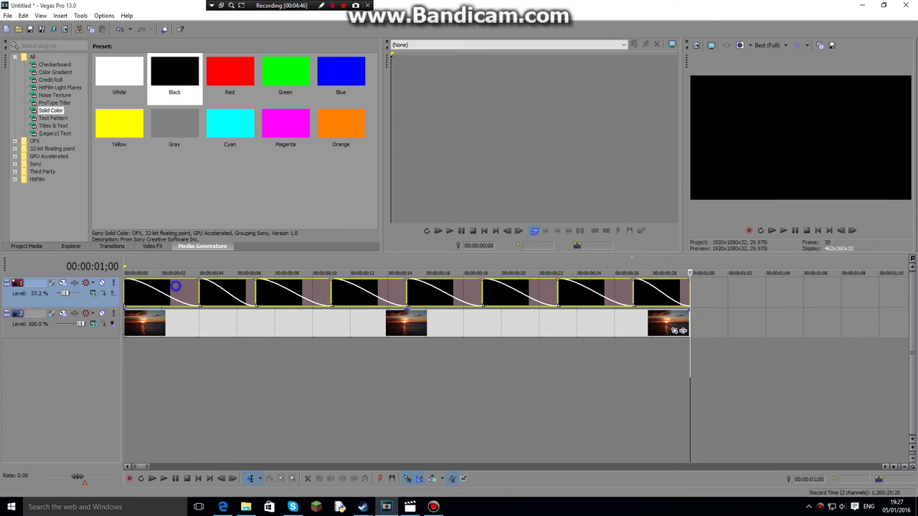
right_click(175, 287)
left_click(216, 221)
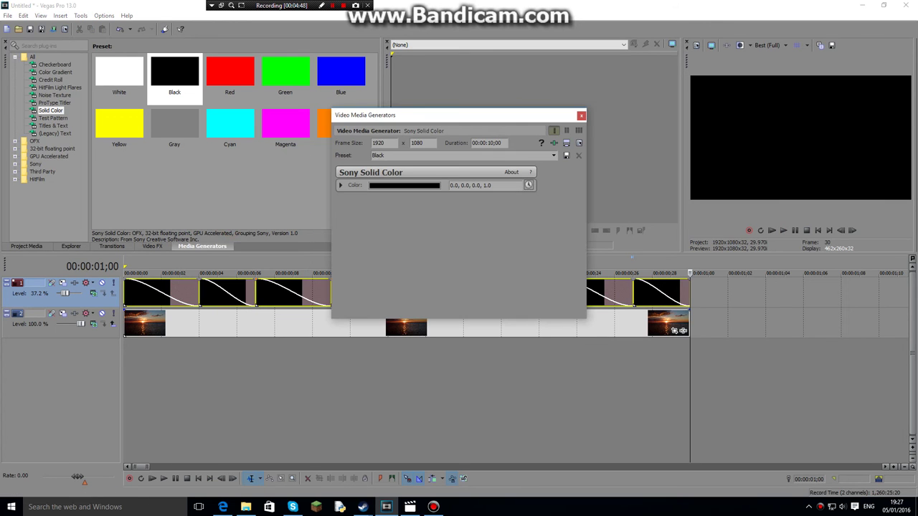
left_click(405, 185)
left_click(407, 224)
left_click(435, 241)
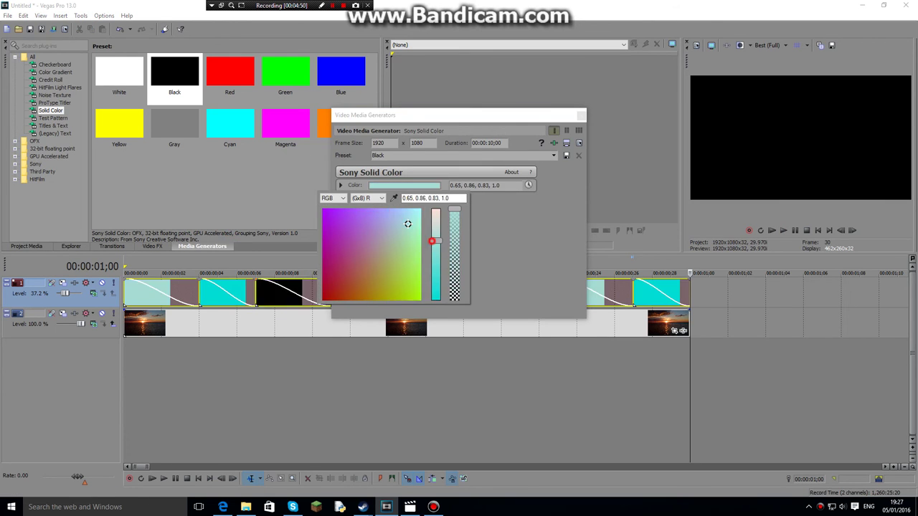
left_click(401, 217)
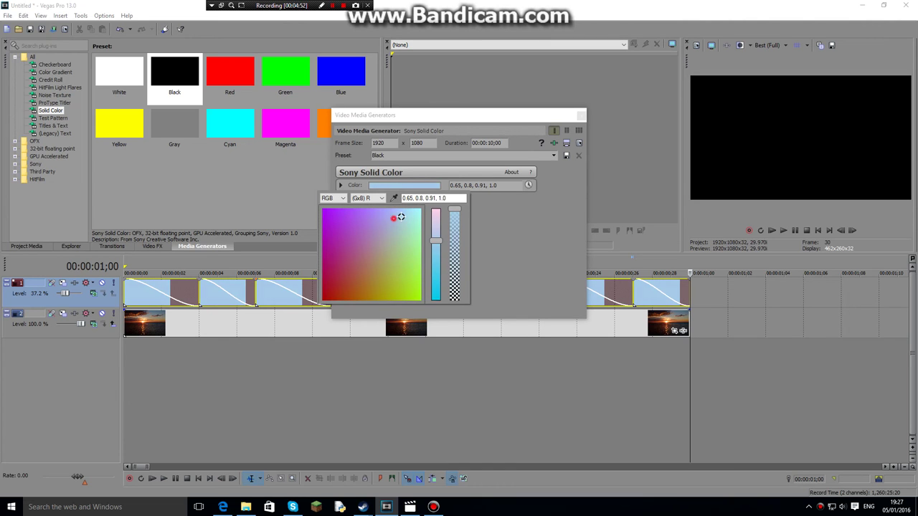
left_click_drag(401, 217, 327, 261)
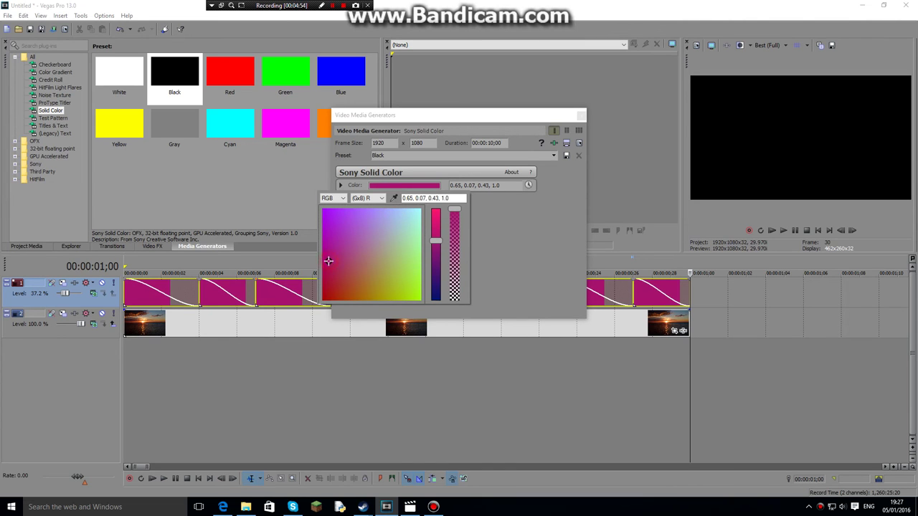
left_click(639, 171)
left_click(694, 299)
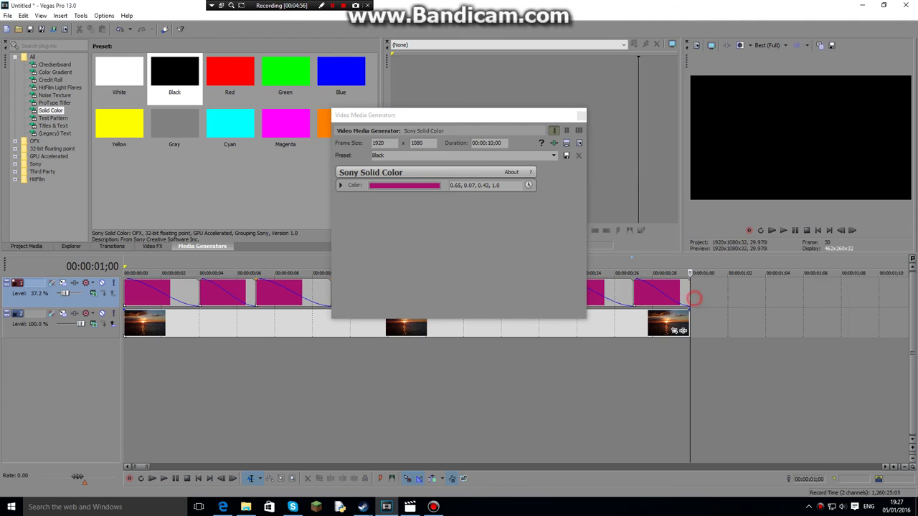
Preview the magenta overlay at frame 28, close the media generator settings, and play back the flashing effect
left_click(710, 289)
left_click(647, 263)
left_click(653, 269)
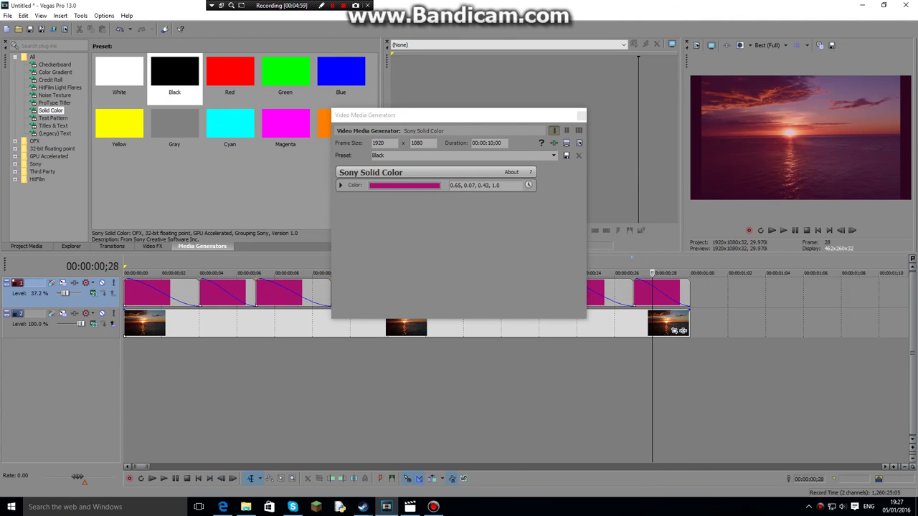
left_click(581, 115)
left_click(771, 230)
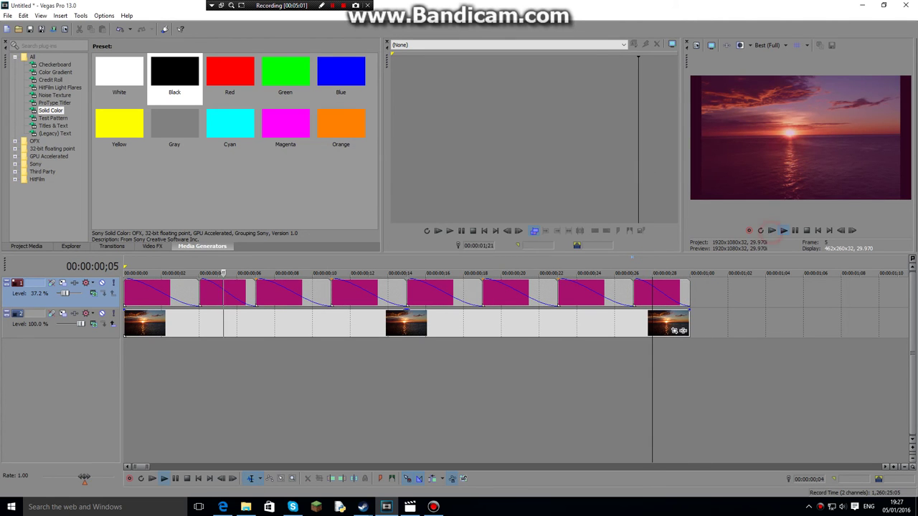
left_click(795, 230)
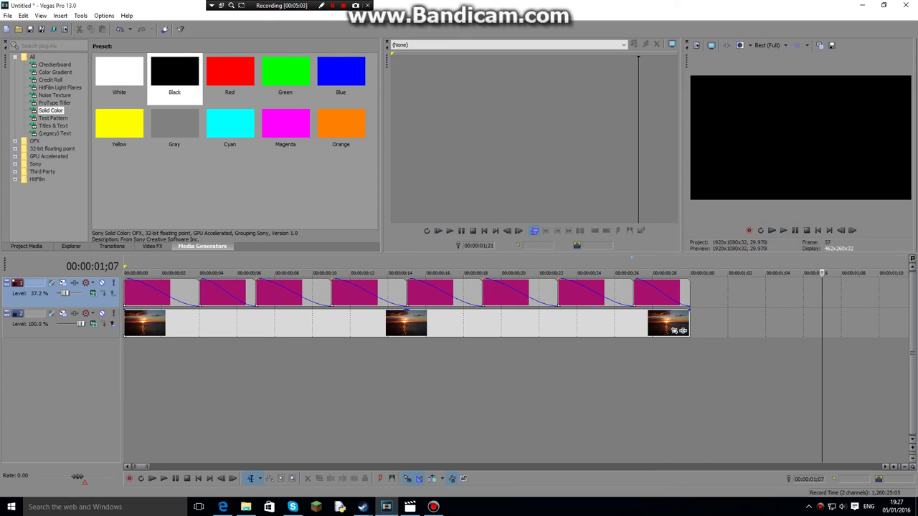
Lower the level of track 1 with the magenta events to 11.7% and play back the subtler flashing effect several times
left_click_drag(64, 293, 61, 293)
left_click(772, 231)
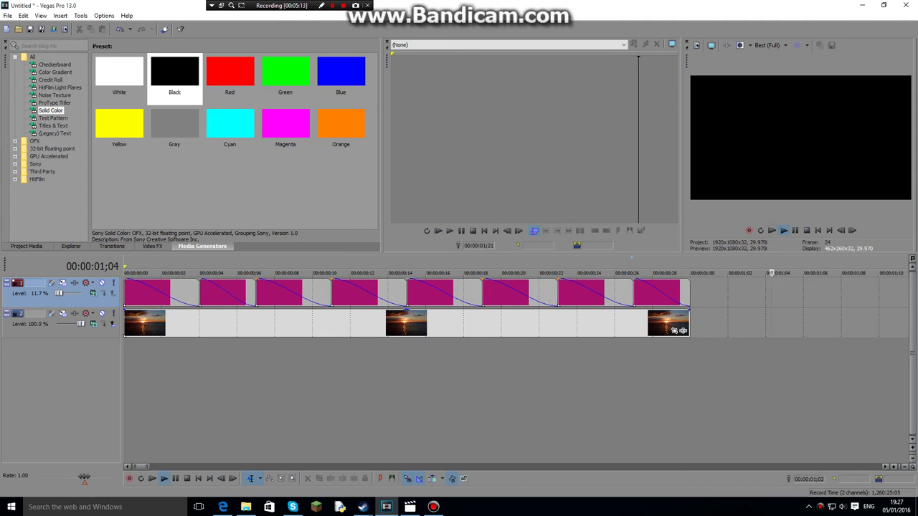
left_click(794, 230)
left_click(772, 230)
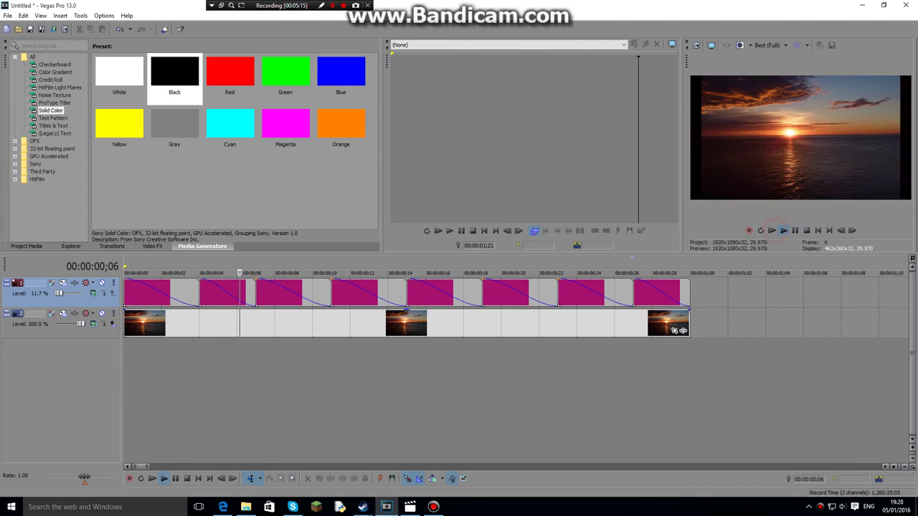
left_click(794, 232)
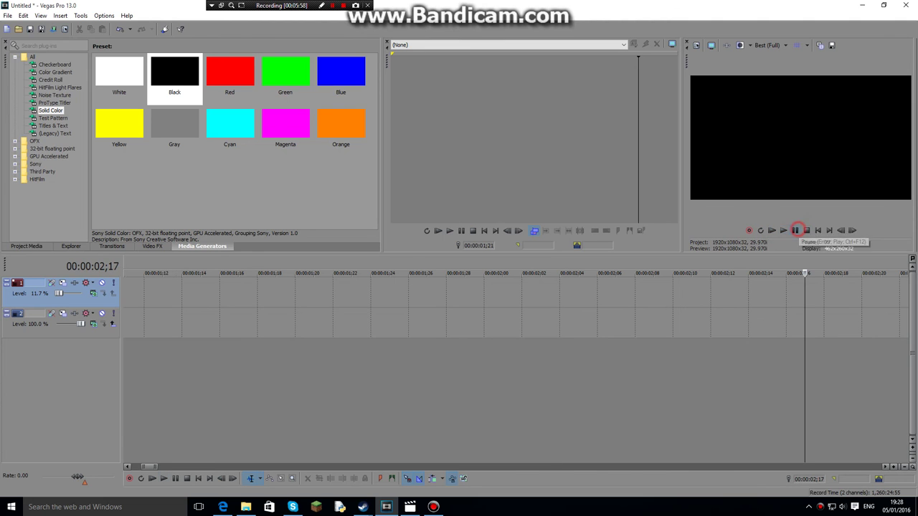
left_click(807, 231)
left_click(794, 230)
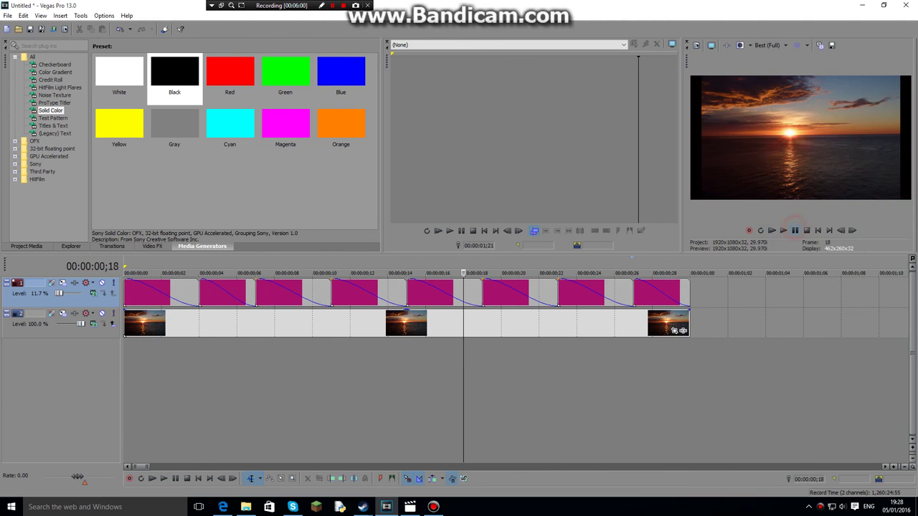